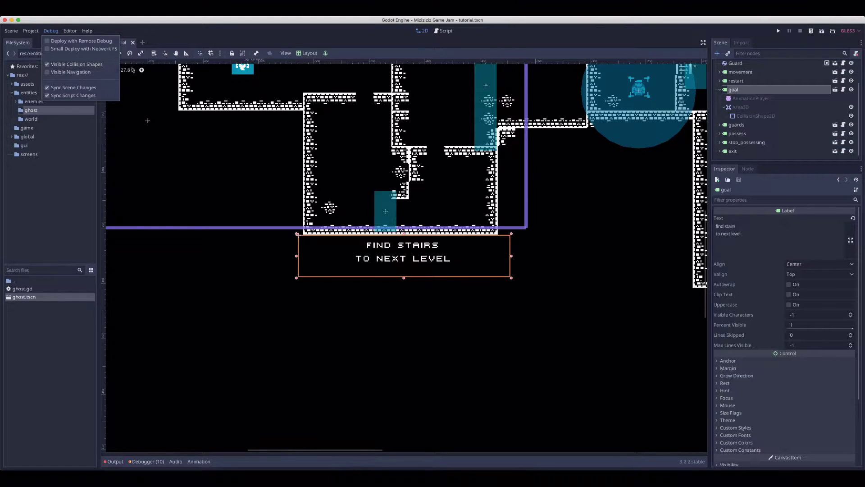
# Run the tutorial level, walk the ghost down, right, up and left past its hints, then stop it
pyautogui.press('super+r')
pyautogui.press('Down')
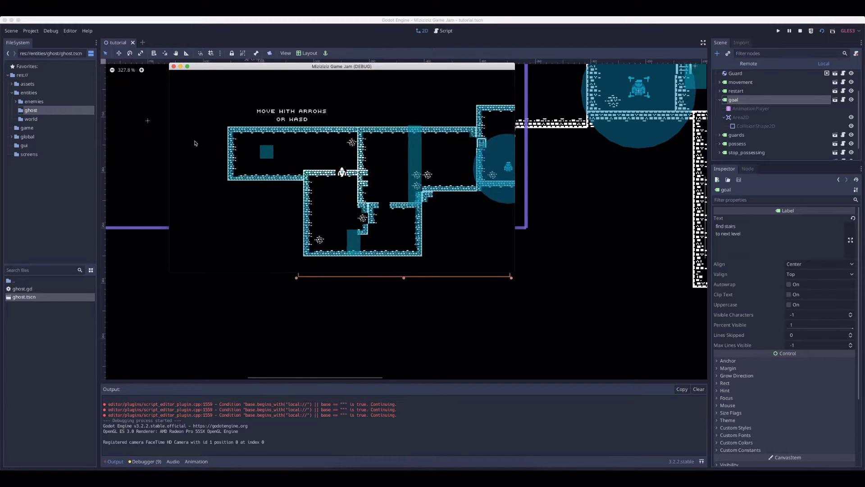
pyautogui.press('Right')
pyautogui.press('Up')
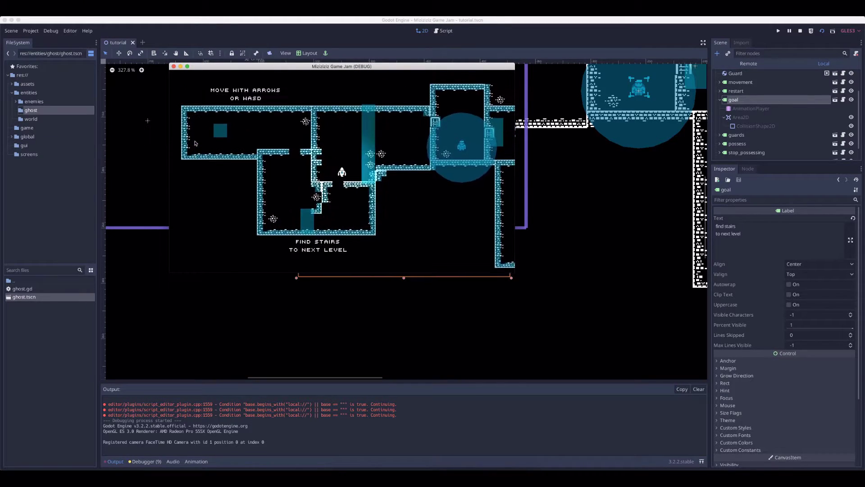
pyautogui.press('Right')
pyautogui.press('Right')
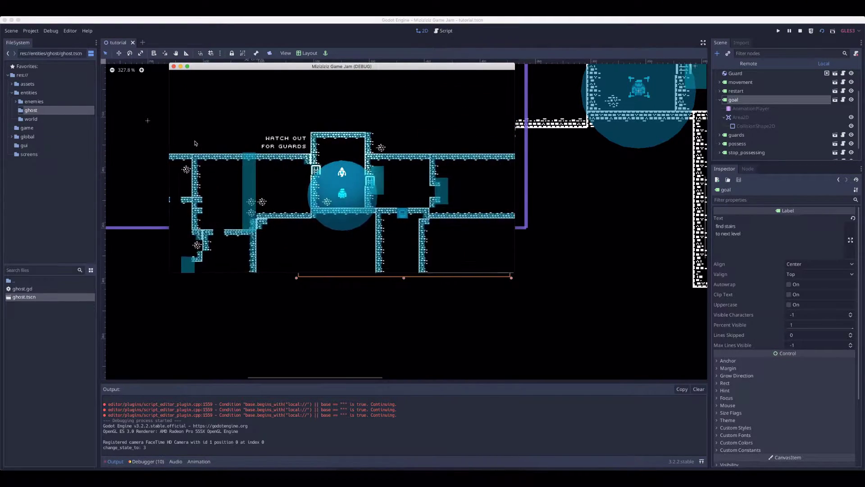
pyautogui.press('Left')
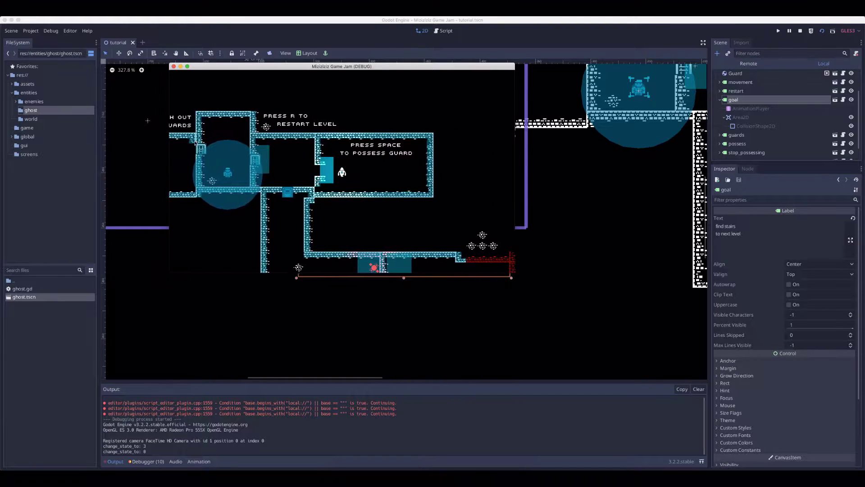
pyautogui.click(174, 67)
# Create a new scene and drop a Ghost instance into its Node2D root
pyautogui.click(143, 43)
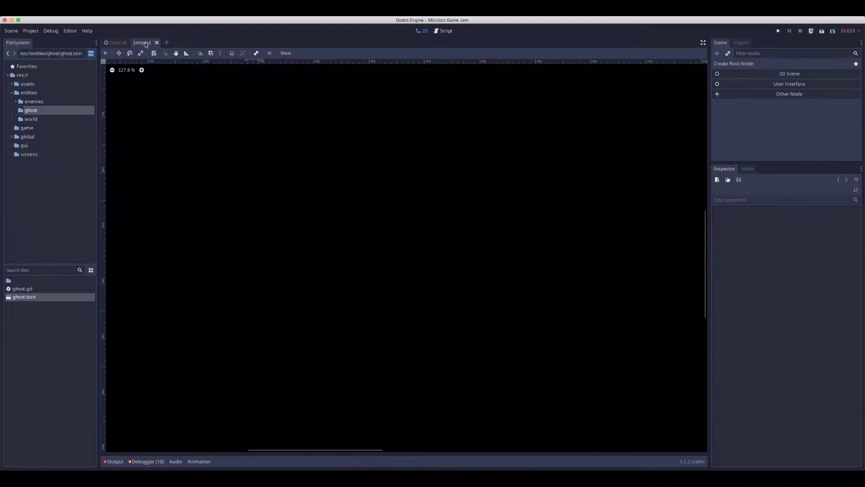
pyautogui.moveTo(24, 296); pyautogui.dragTo(532, 168)
pyautogui.click(226, 233)
pyautogui.click(733, 66)
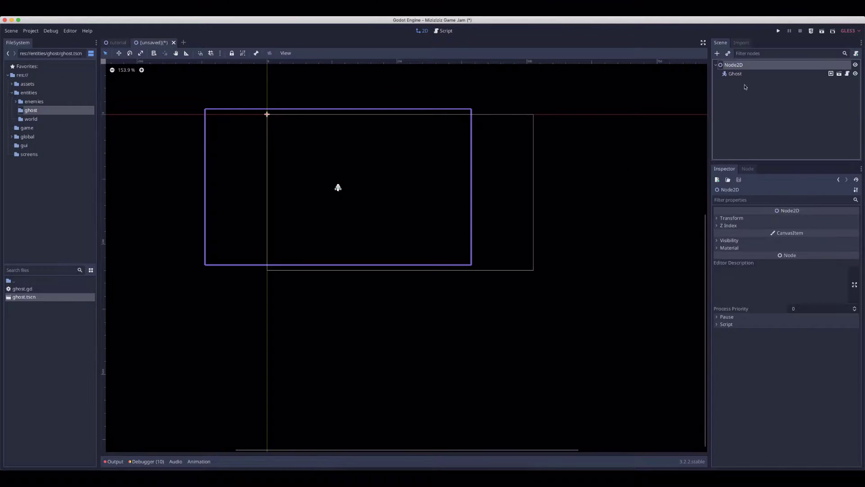
# Add a Node2D child under the root node
pyautogui.rightClick(734, 68)
pyautogui.click(744, 72)
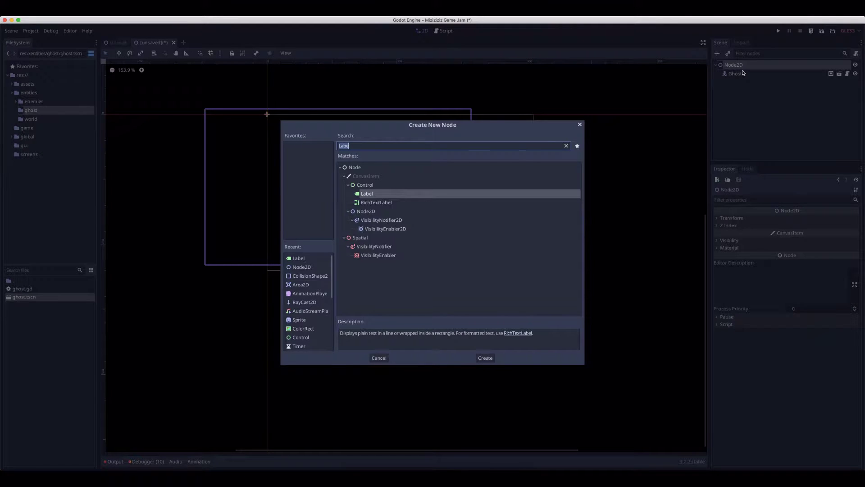
pyautogui.write('Node2d')
pyautogui.press('Return')
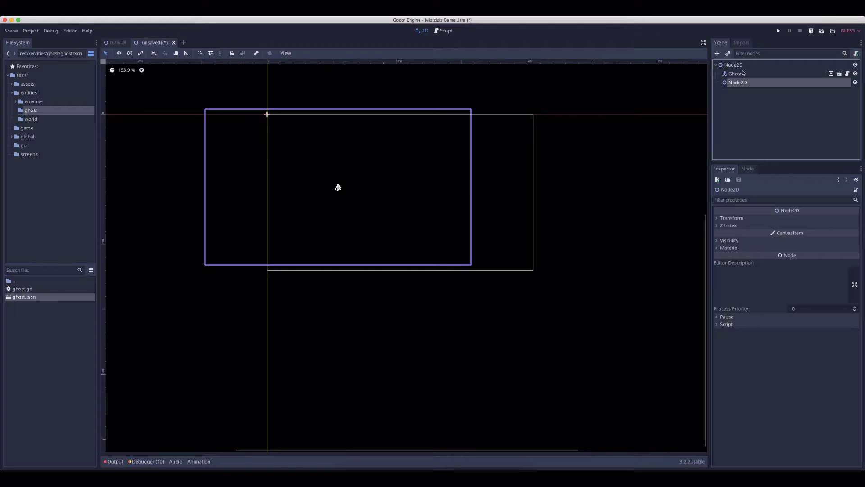
# Add a Label node under the new Node2D
pyautogui.rightClick(743, 85)
pyautogui.click(749, 88)
pyautogui.write('Label')
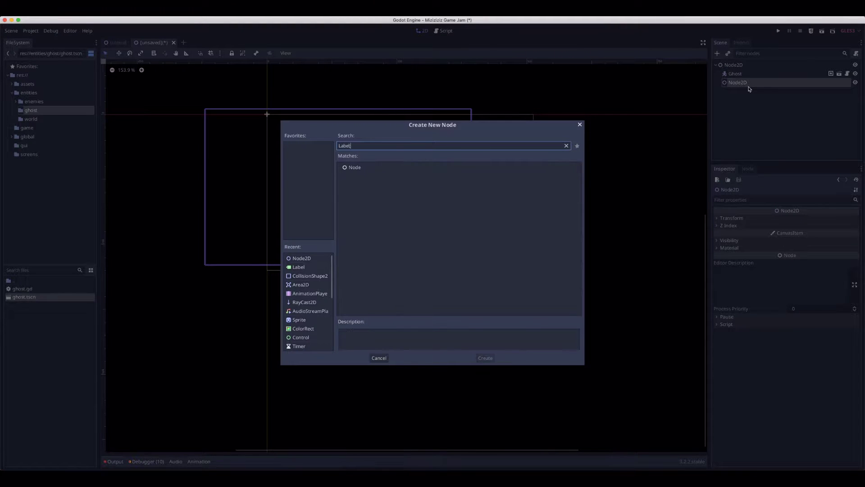
pyautogui.press('BackSpace')
pyautogui.press('Return')
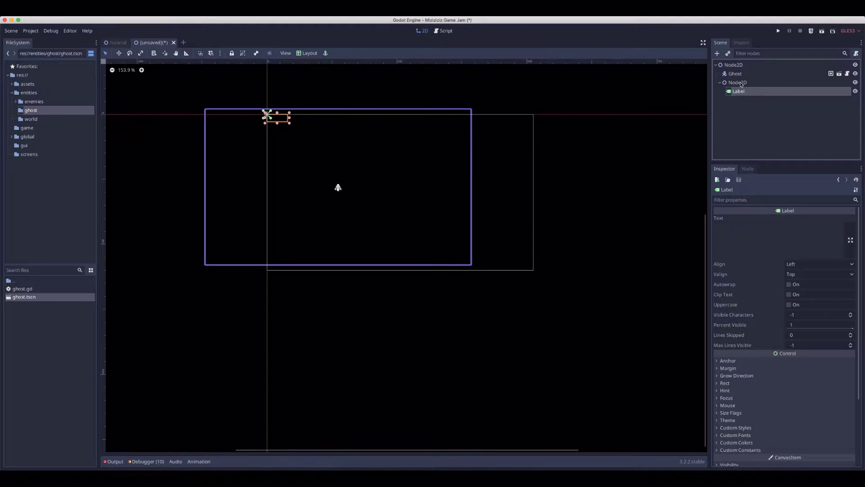
# Set the Label text to 'some text we want to display when / the player moves through a trigger area'
pyautogui.click(746, 235)
pyautogui.write('some text we want to display when')
pyautogui.press('Return')
pyautogui.write('the player moves through a trigger area')
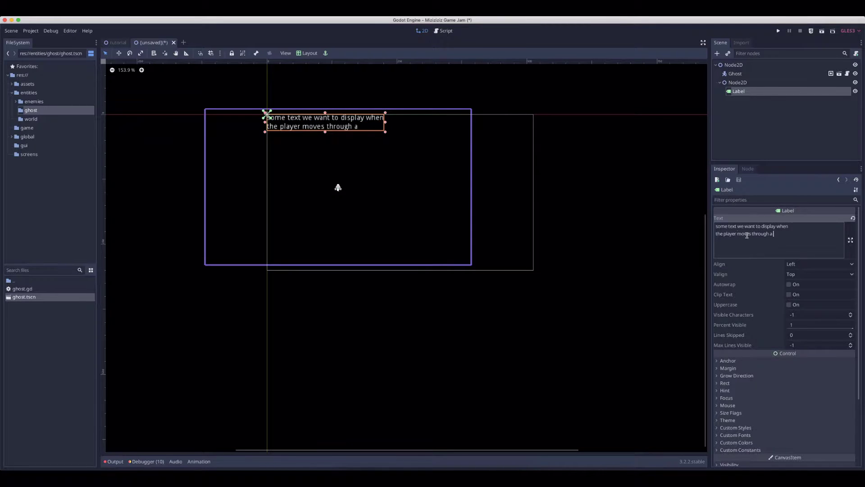
pyautogui.press('Return')
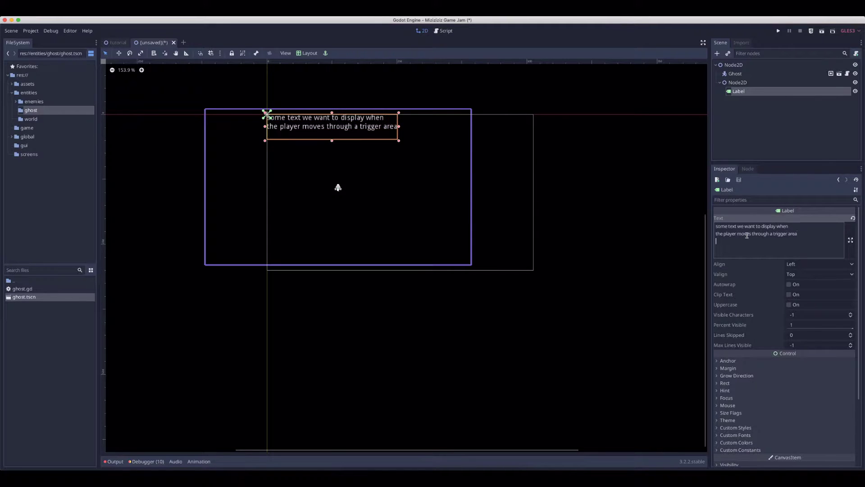
# Right-align the Label, move it down and right, and preview it in the running game
pyautogui.click(807, 266)
pyautogui.click(807, 293)
pyautogui.moveTo(383, 129); pyautogui.dragTo(451, 145)
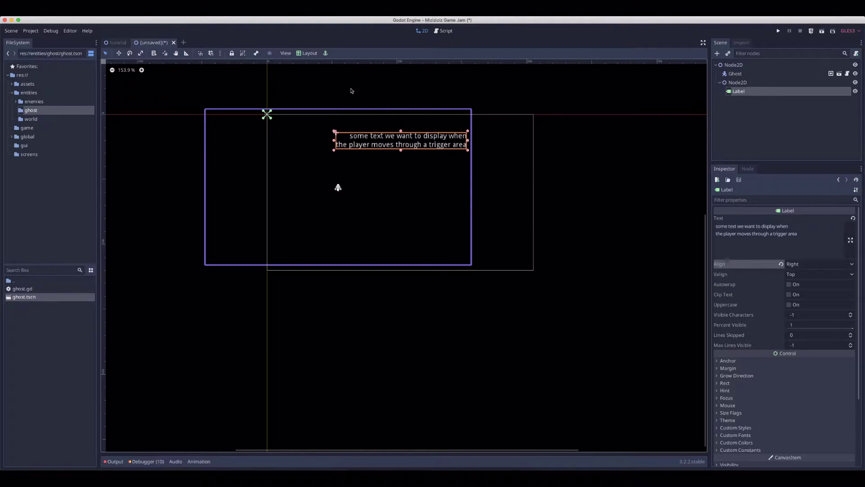
pyautogui.press('super+r')
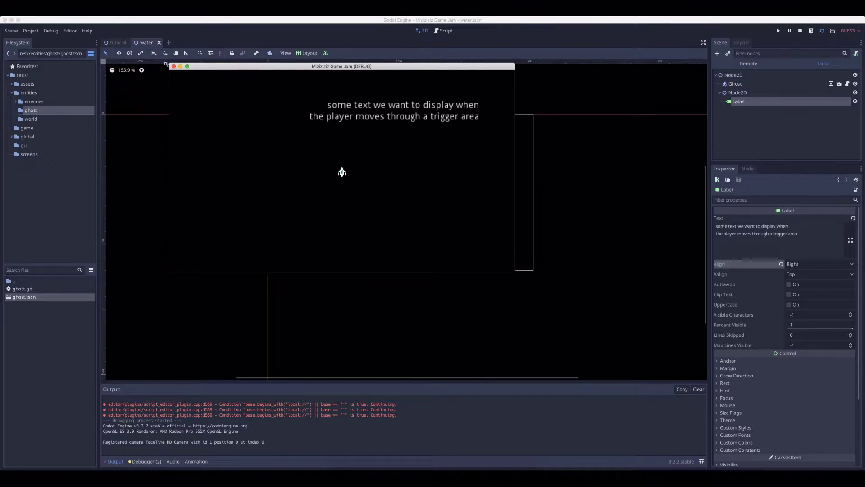
pyautogui.click(174, 66)
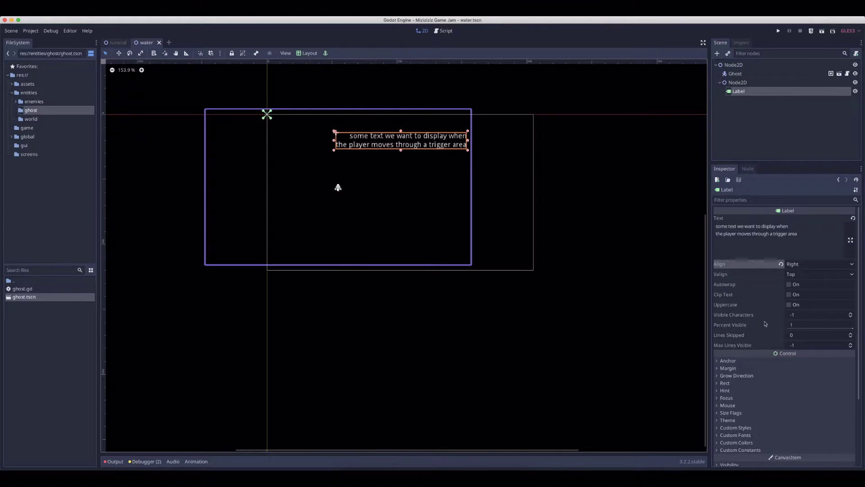
# Try several Visible Characters and Percent Visible values on the Label, ending at Percent Visible 0
pyautogui.click(851, 314)
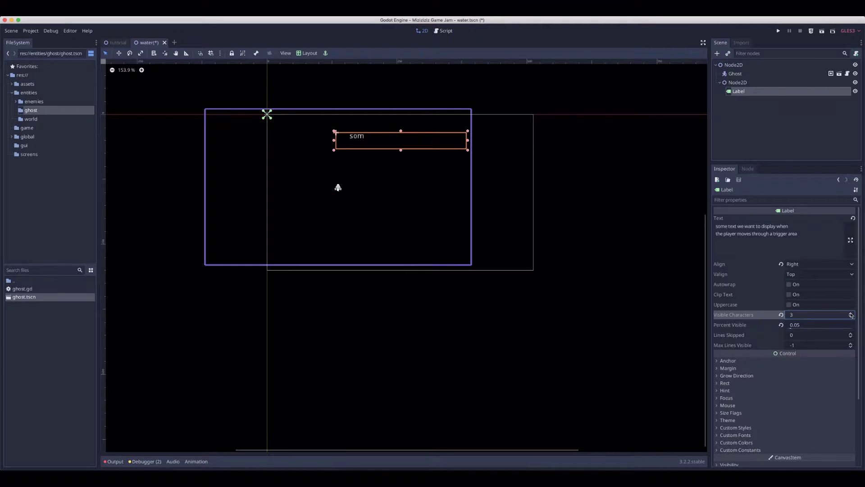
pyautogui.click(851, 313)
pyautogui.click(851, 314)
pyautogui.click(851, 313)
pyautogui.click(851, 313)
pyautogui.click(850, 314)
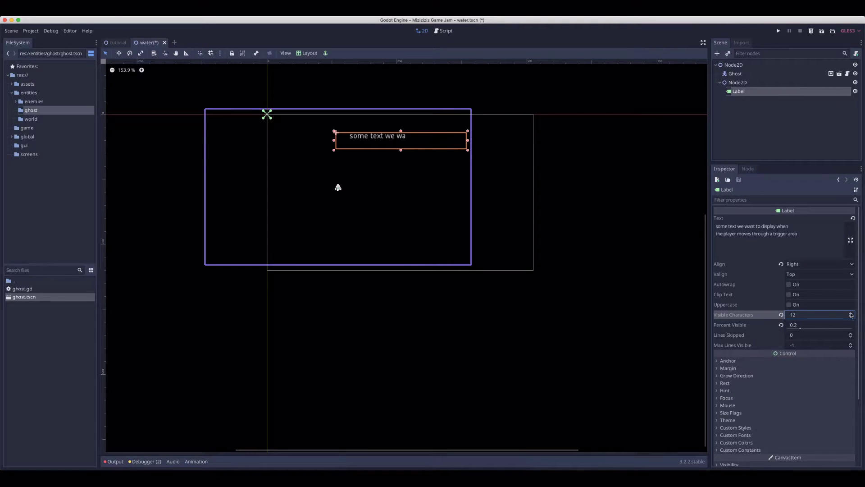
pyautogui.click(780, 315)
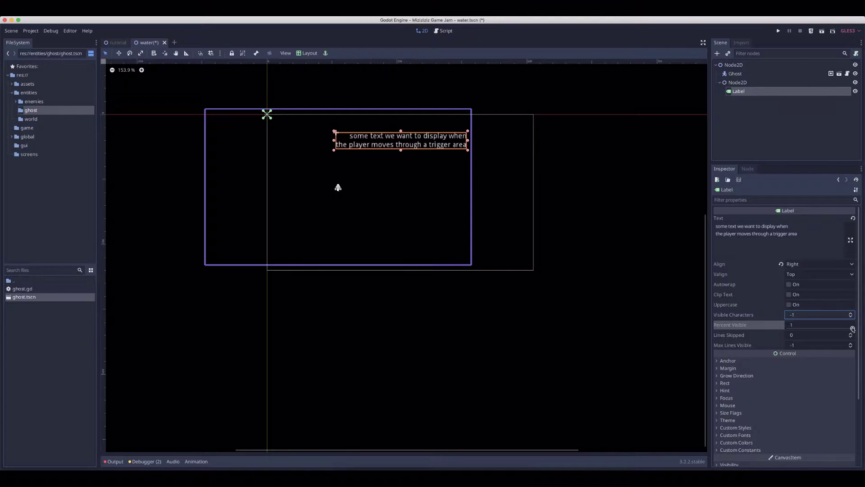
pyautogui.moveTo(853, 328); pyautogui.dragTo(788, 329)
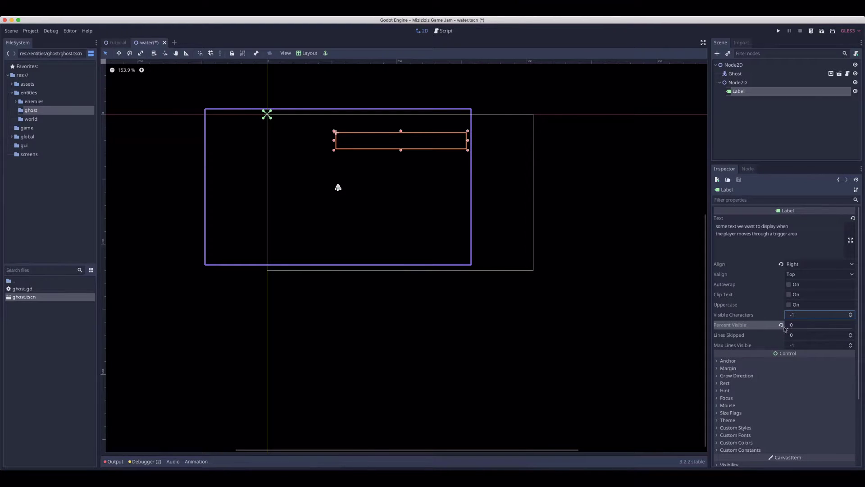
# Add an AnimationPlayer child under the Node2D
pyautogui.click(740, 84)
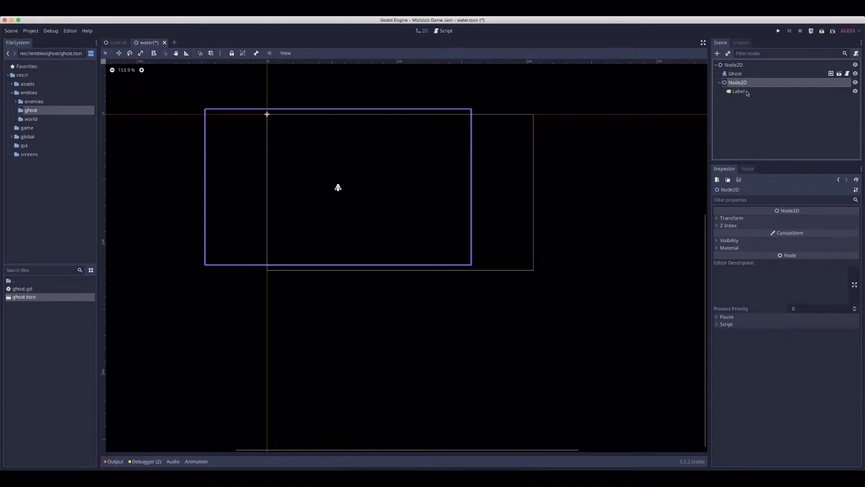
pyautogui.hotkey('ctrl', 'a')
pyautogui.write('AnimationP')
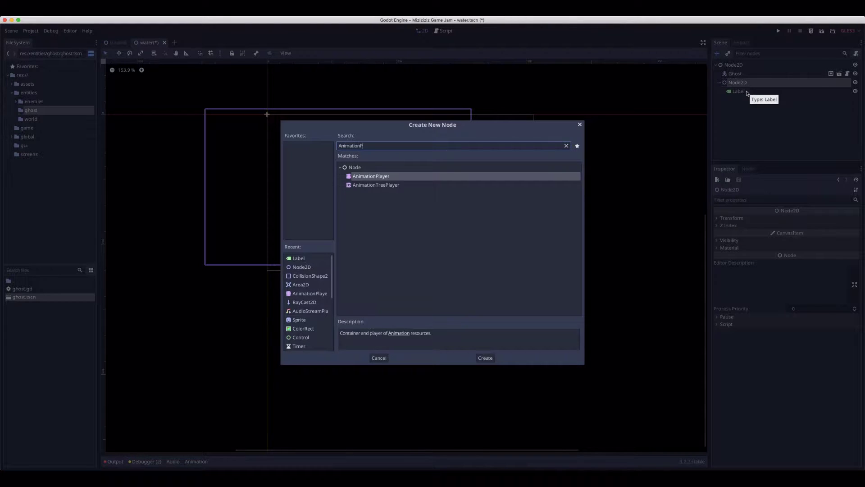
pyautogui.press('Return')
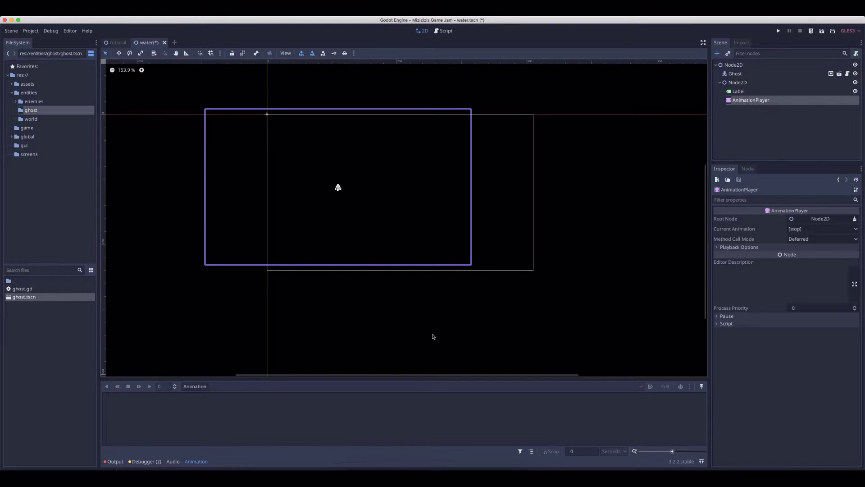
# Create a new animation named 'show' in the Animation panel
pyautogui.click(195, 386)
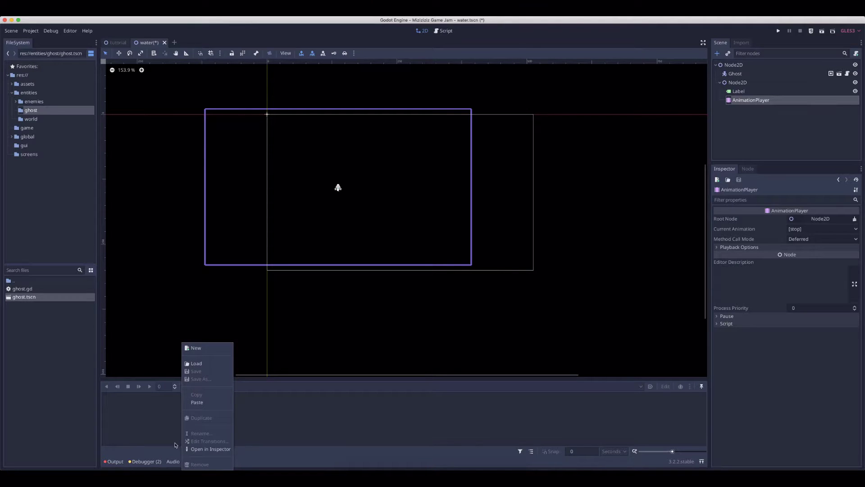
pyautogui.click(199, 348)
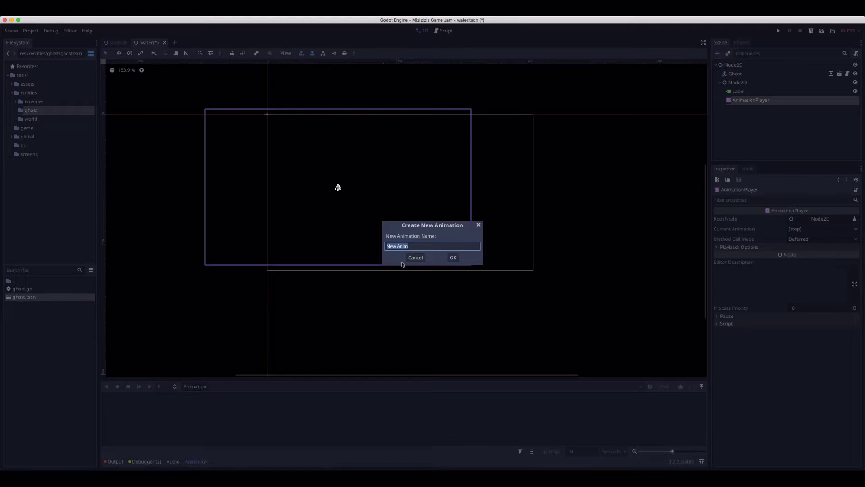
pyautogui.write('show')
pyautogui.press('Return')
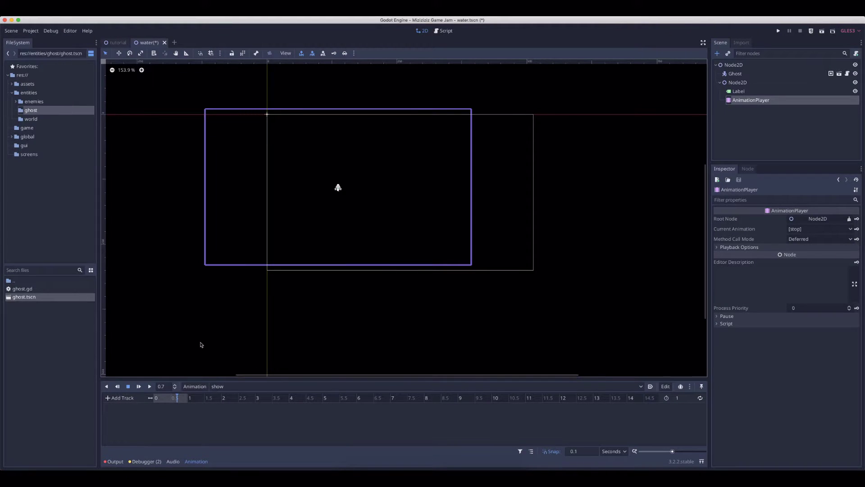
# Key the Label's Percent Visible at 0 at time 0, creating a percent_visible track
pyautogui.moveTo(178, 399); pyautogui.dragTo(154, 400)
pyautogui.click(742, 92)
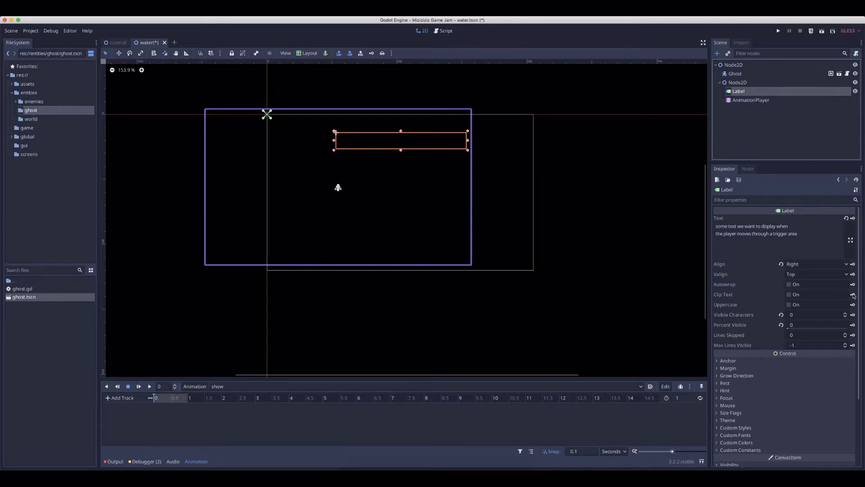
pyautogui.click(852, 325)
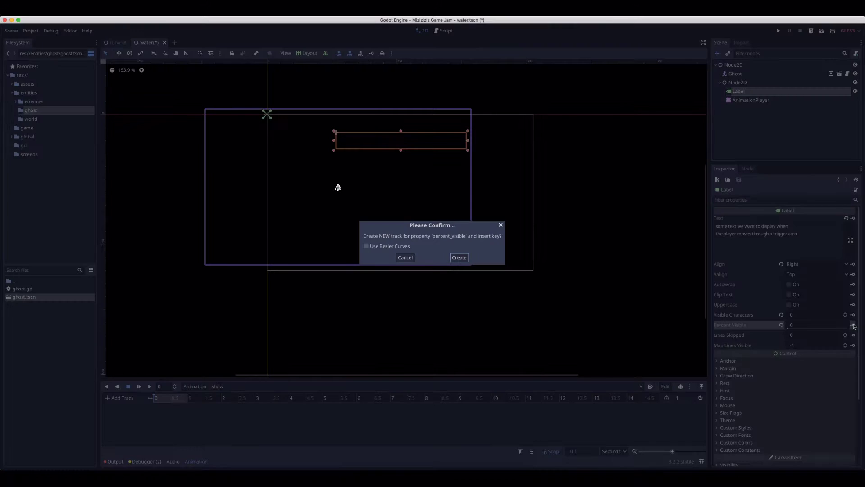
pyautogui.click(460, 258)
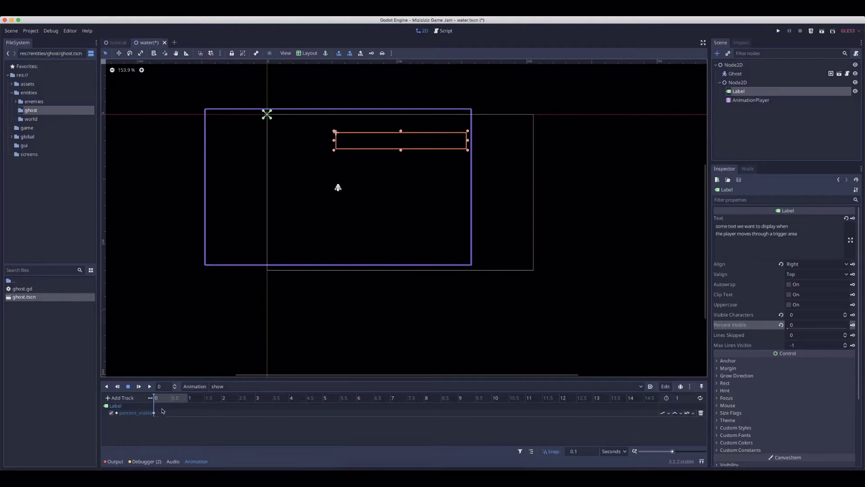
# Add a Percent Visible key of 1 at about 0.7 seconds, then rewind to 0
pyautogui.moveTo(156, 399); pyautogui.dragTo(179, 400)
pyautogui.moveTo(788, 329); pyautogui.dragTo(820, 330)
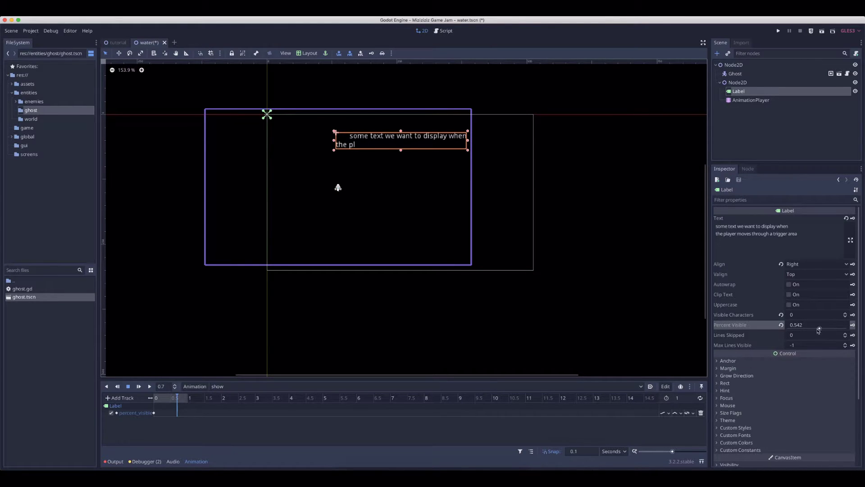
pyautogui.click(781, 325)
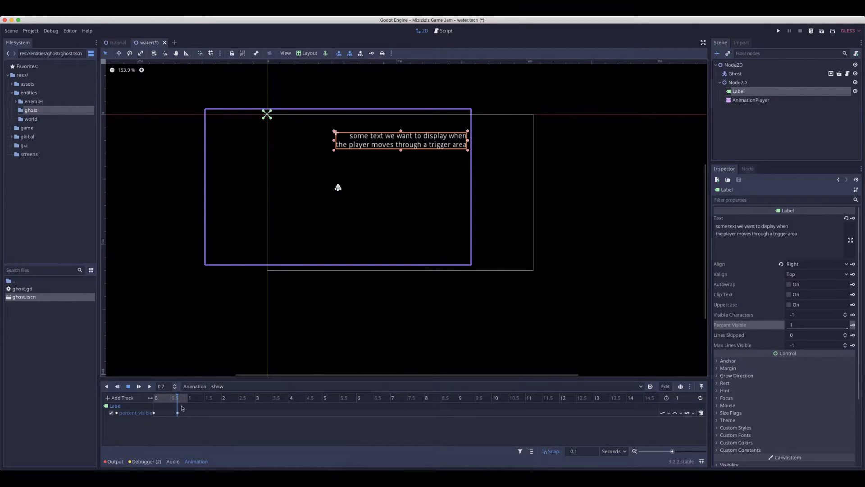
pyautogui.moveTo(177, 399); pyautogui.dragTo(147, 396)
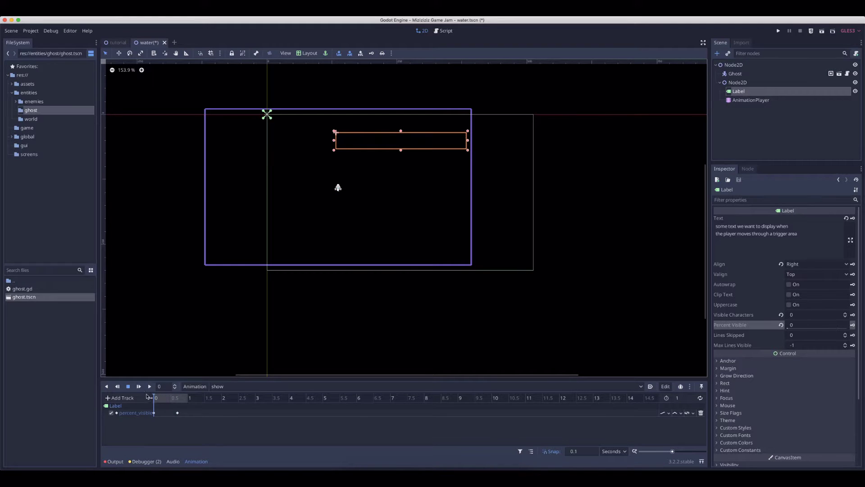
# Play the show animation, reset the Label's Percent Visible to 0, and start adding a child to Node2D
pyautogui.click(139, 388)
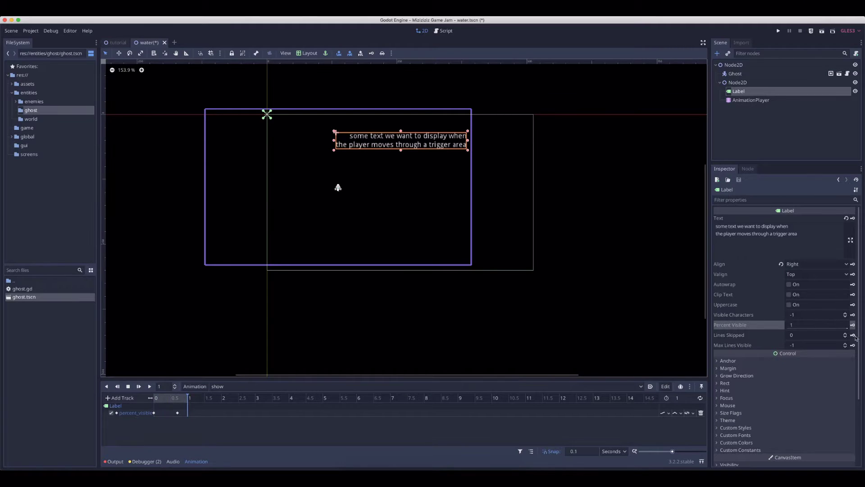
pyautogui.moveTo(846, 330); pyautogui.dragTo(793, 330)
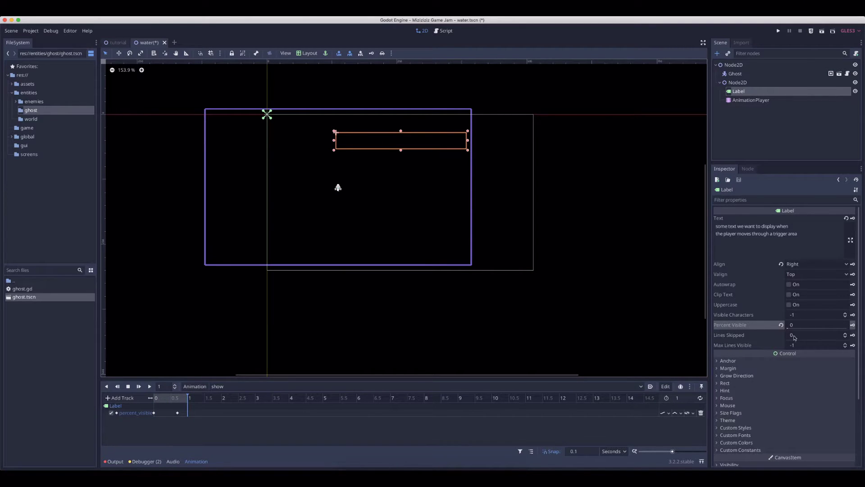
pyautogui.click(738, 83)
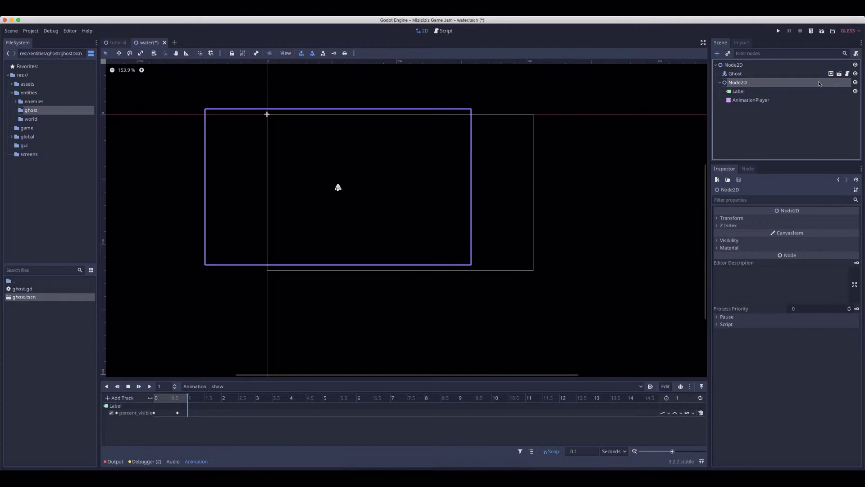
pyautogui.press('super+a')
# Add an Area2D under Node2D with a CollisionShape2D child
pyautogui.write('Area2')
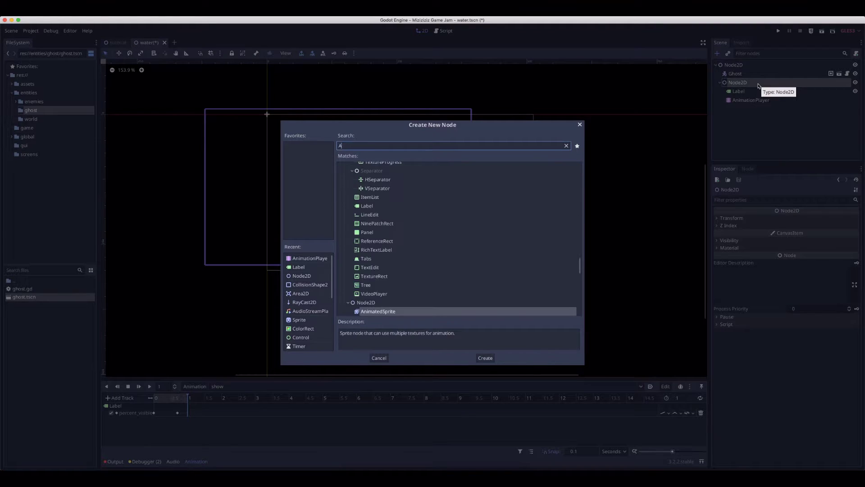
pyautogui.press('Return')
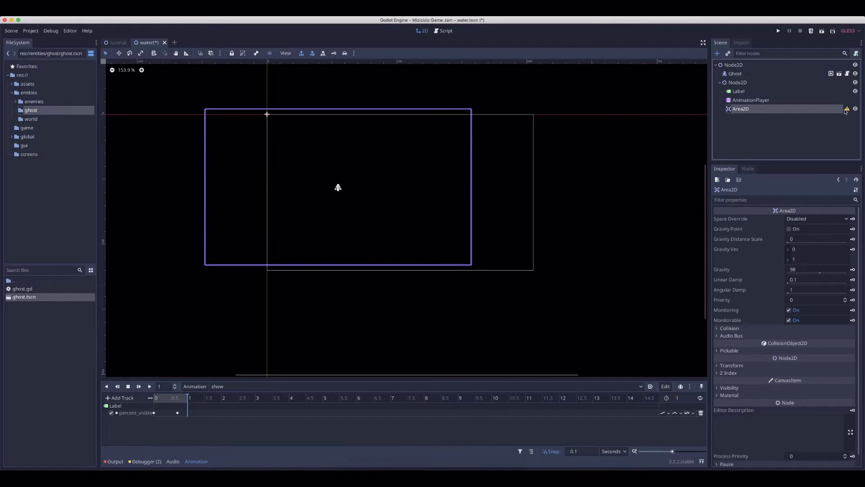
pyautogui.moveTo(847, 110)
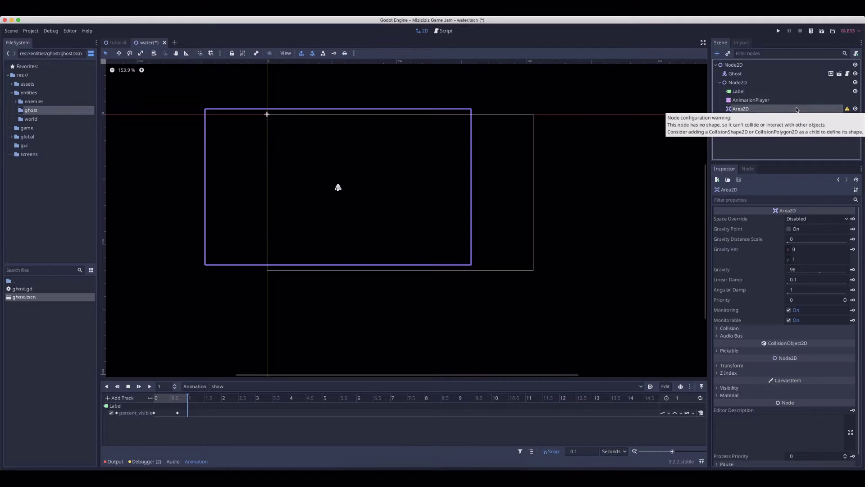
pyautogui.press('super+a')
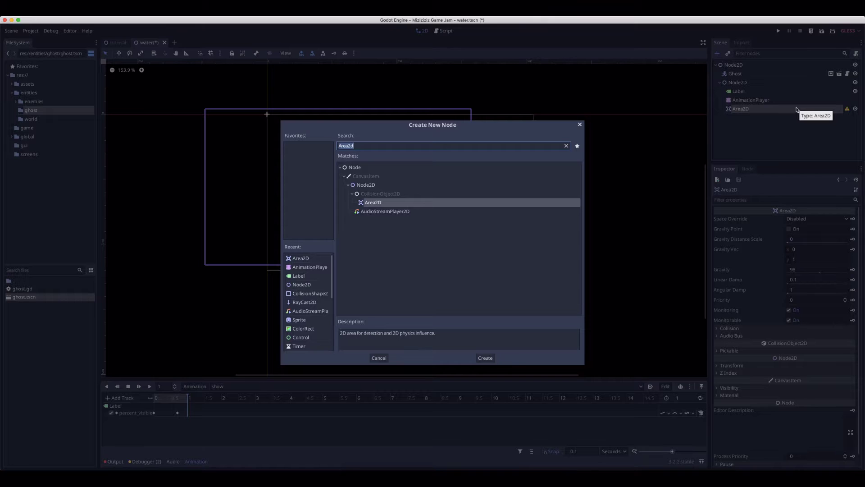
pyautogui.write('Collis')
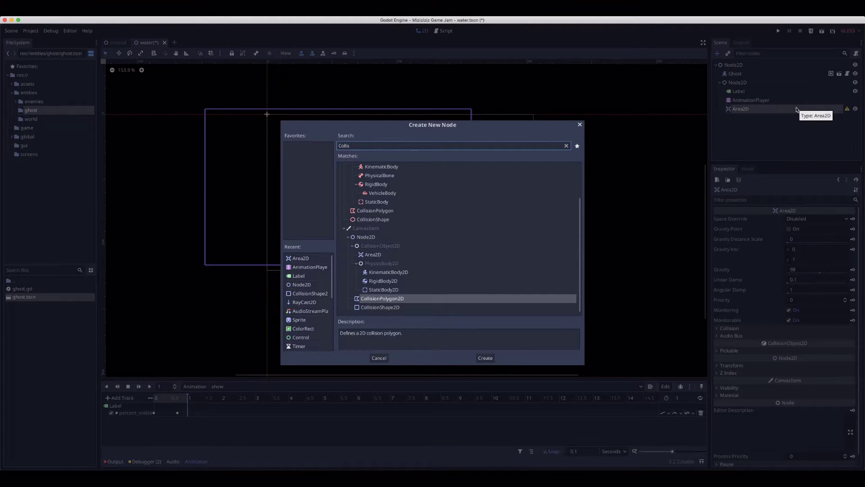
pyautogui.doubleClick(400, 308)
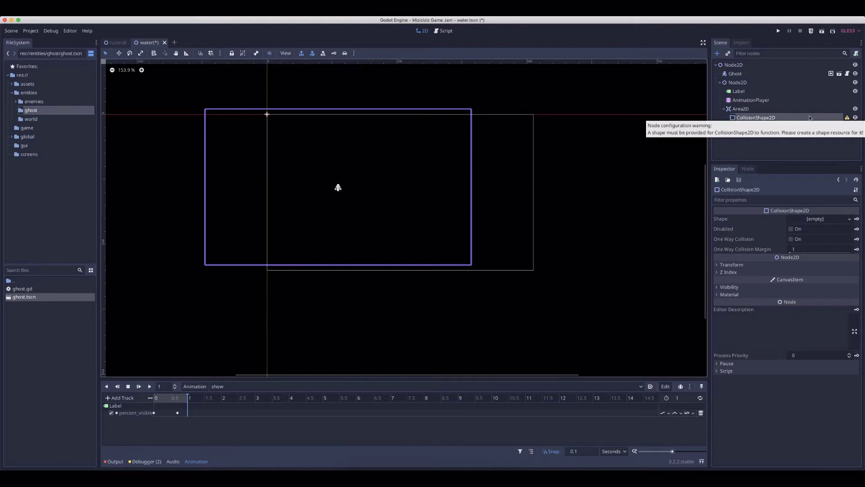
# Give the collision shape a new RectangleShape2D stretched into a tall, narrow strip beside the ghost
pyautogui.click(818, 220)
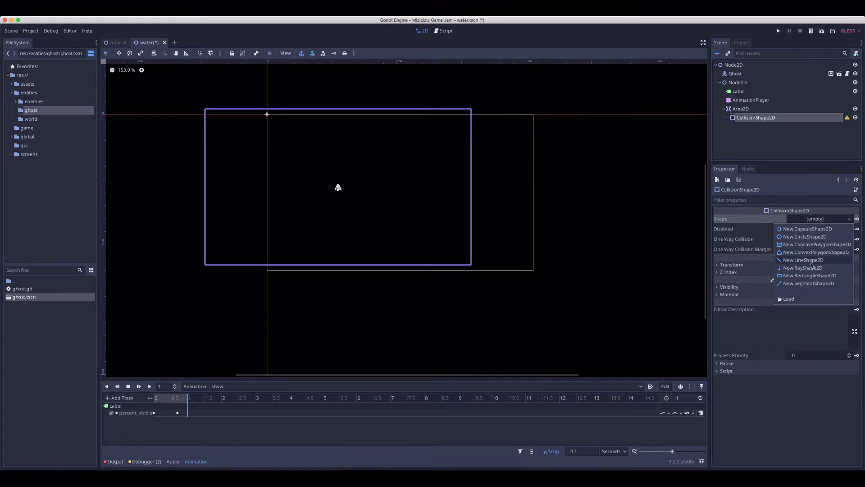
pyautogui.click(808, 279)
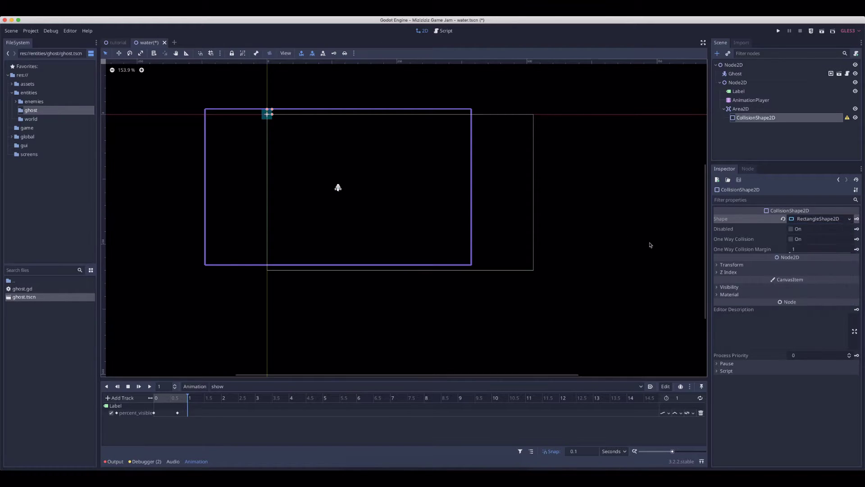
pyautogui.moveTo(293, 133); pyautogui.dragTo(379, 145)
pyautogui.moveTo(379, 231); pyautogui.dragTo(382, 197)
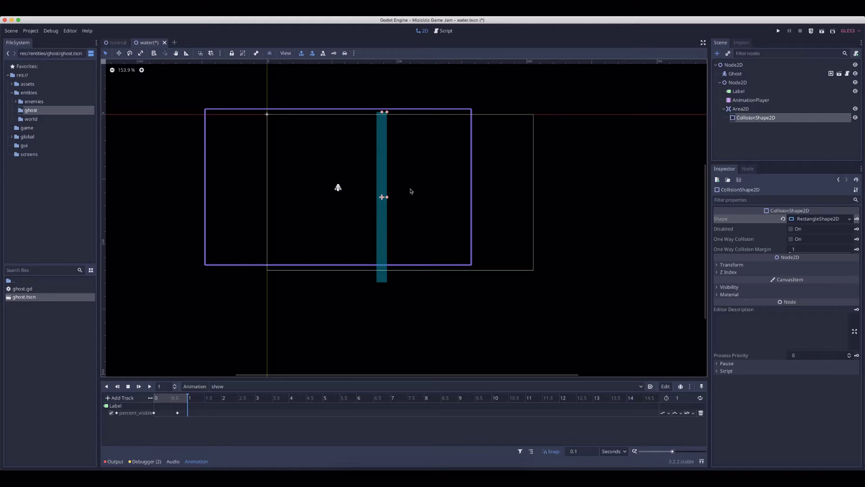
pyautogui.click(752, 109)
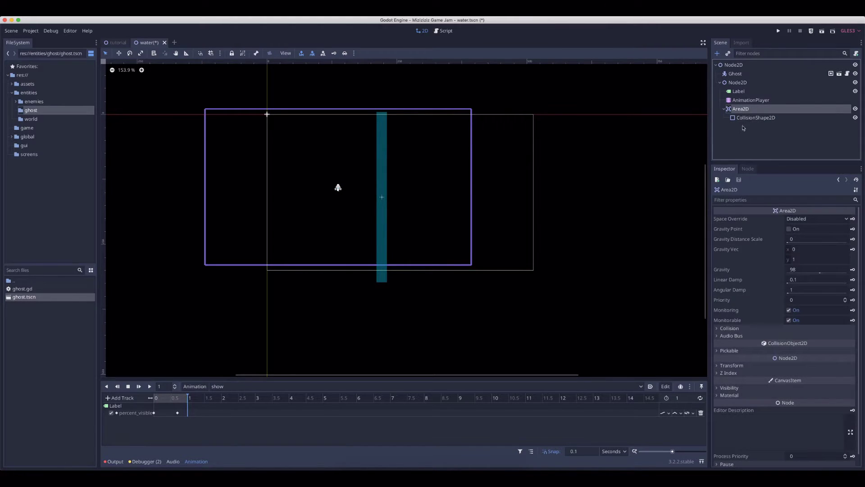
# View the Area2D's signals, rename Node2D to AnimatedText, and attach a new script to it
pyautogui.click(748, 169)
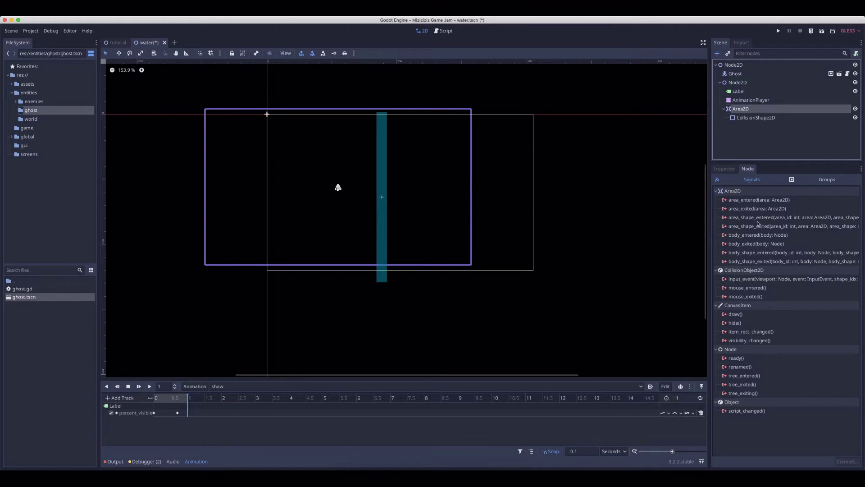
pyautogui.click(752, 84)
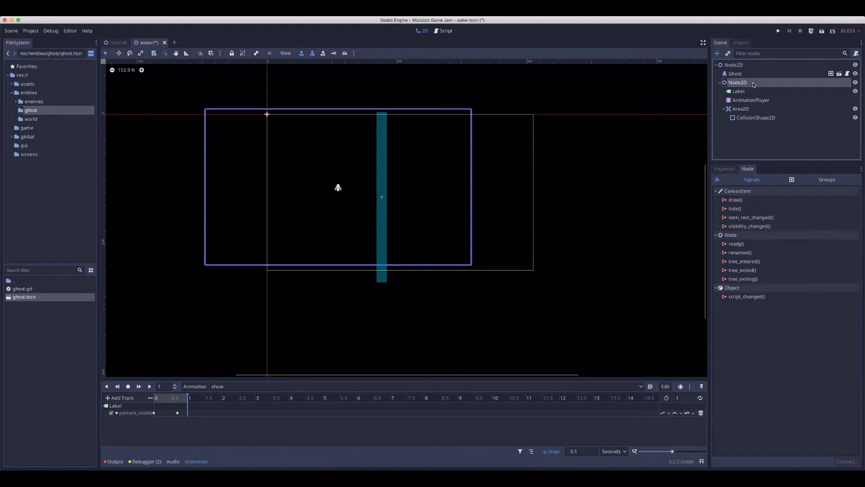
pyautogui.doubleClick(756, 84)
pyautogui.write('AnimatedText')
pyautogui.press('Return')
pyautogui.click(856, 53)
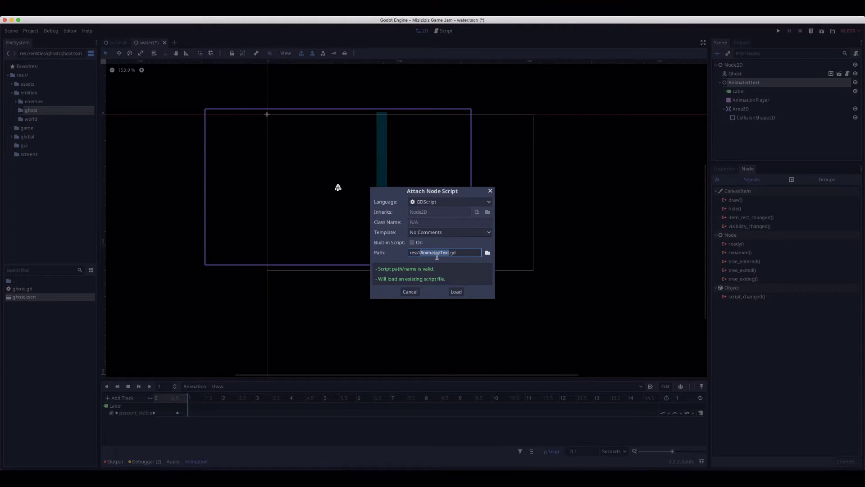
# Create AnimatedText.gd and begin $Area2D.connect('body_entered' in _ready
pyautogui.click(456, 292)
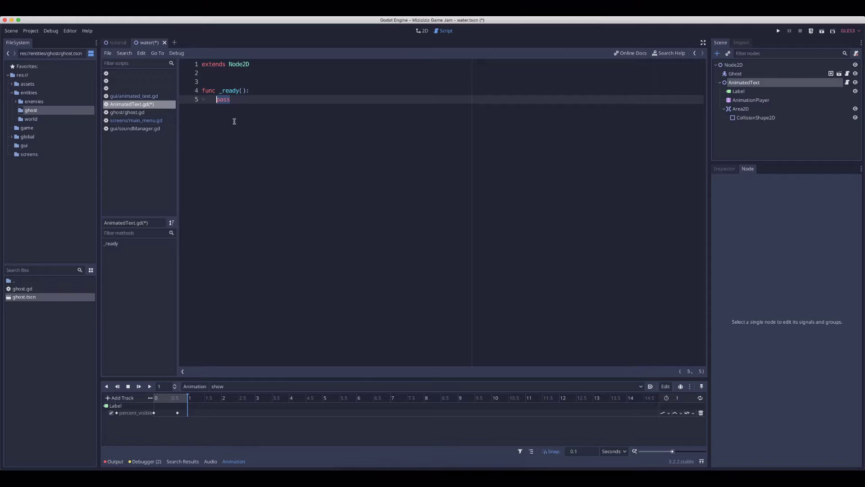
pyautogui.write('$are')
pyautogui.press('BackSpace')
pyautogui.press('BackSpace')
pyautogui.press('BackSpace')
pyautogui.write('Are')
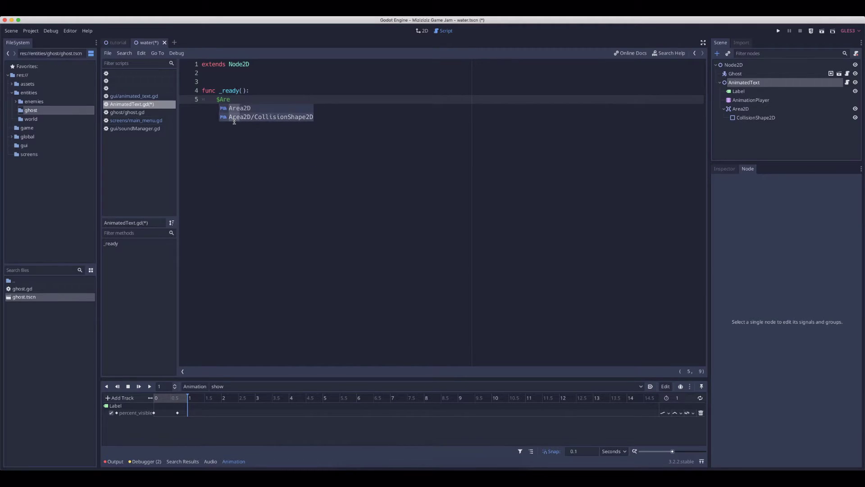
pyautogui.press('Return')
pyautogui.write('.conn')
pyautogui.press('Return')
pyautogui.press('Down')
pyautogui.press('Down')
pyautogui.press('Down')
pyautogui.press('Down')
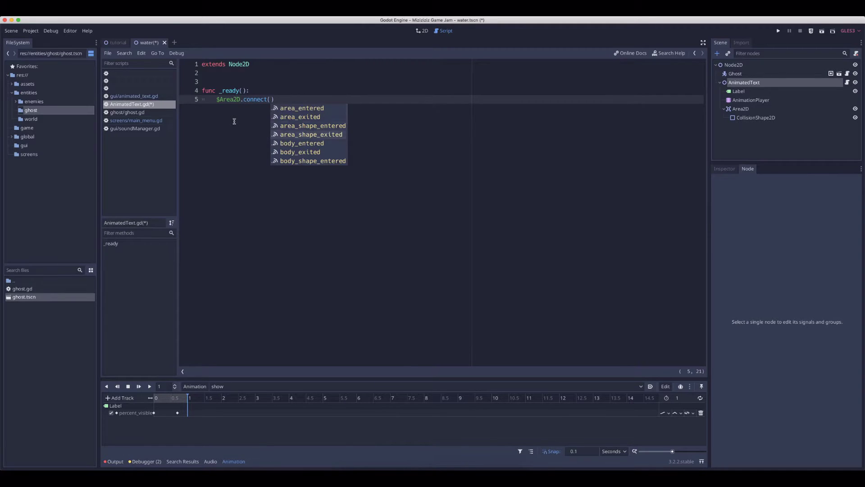
pyautogui.press('Return')
# Finish the connect call with self and '_play_animation' as the target method
pyautogui.write(', self')
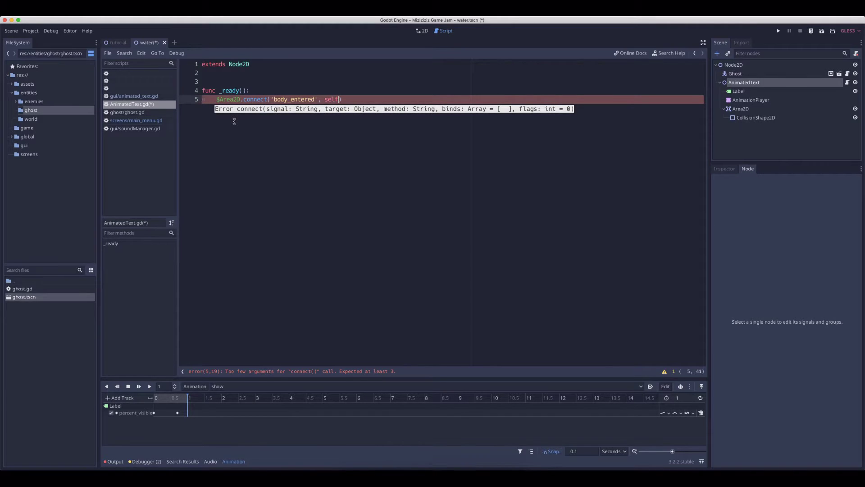
pyautogui.write("'+")
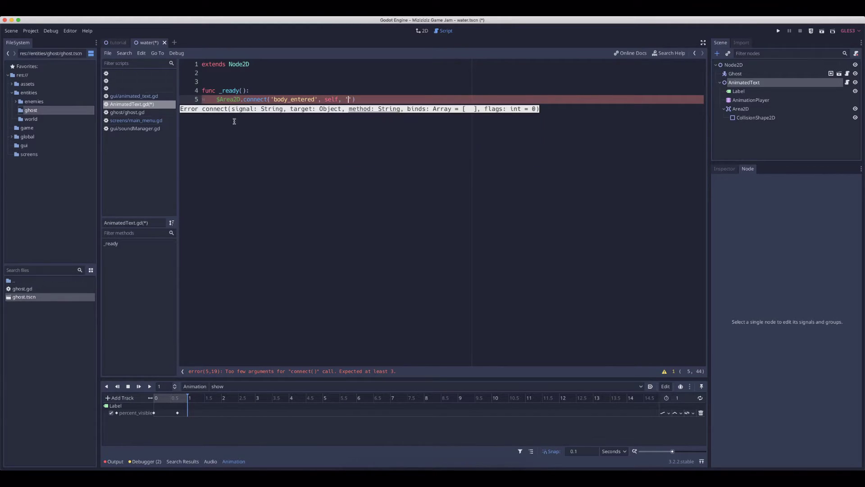
pyautogui.write('playy')
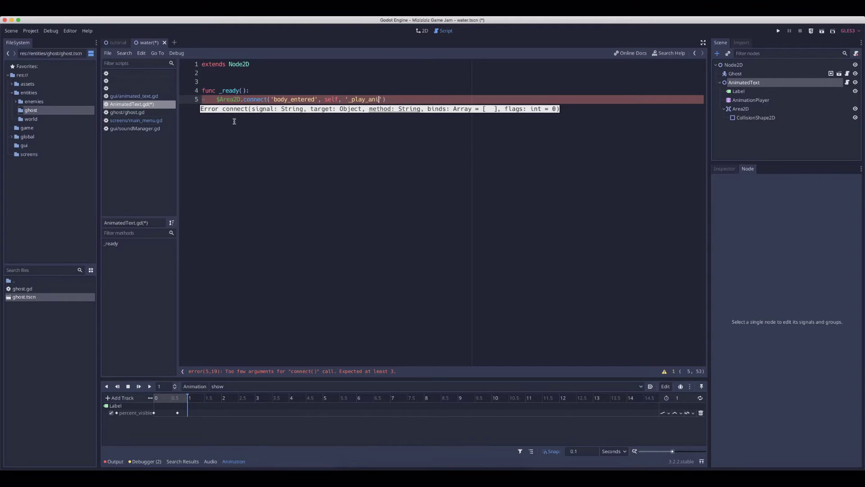
pyautogui.write('mation')
pyautogui.hotkey('alt', 'Left')
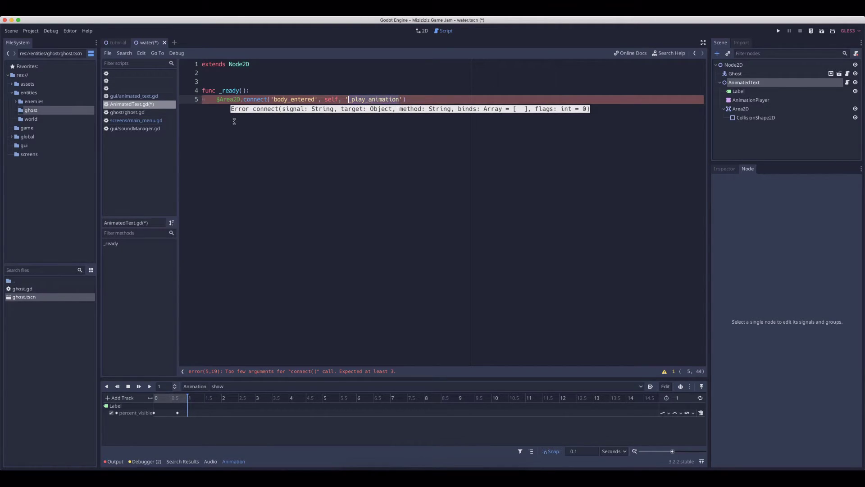
pyautogui.press('super+Right')
# Add func _play_animation(body) that prints 'show text'
pyautogui.press('Return')
pyautogui.press('Return')
pyautogui.write('func _play_animation(body):')
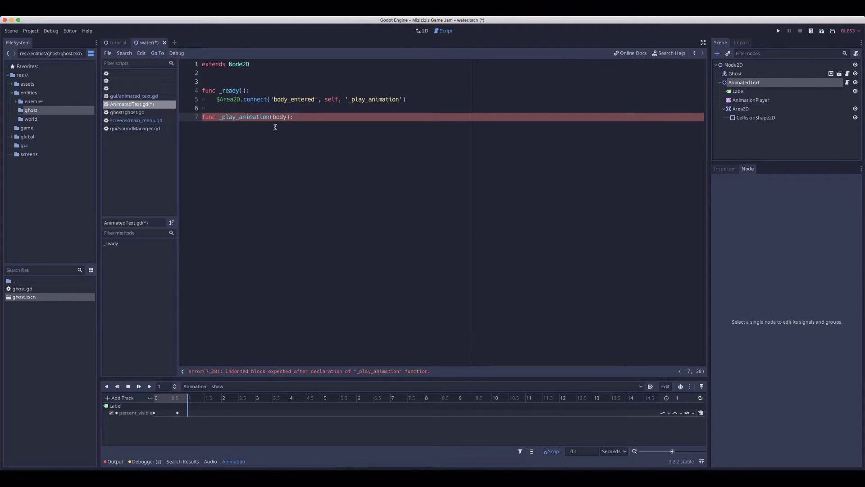
pyautogui.press('Return')
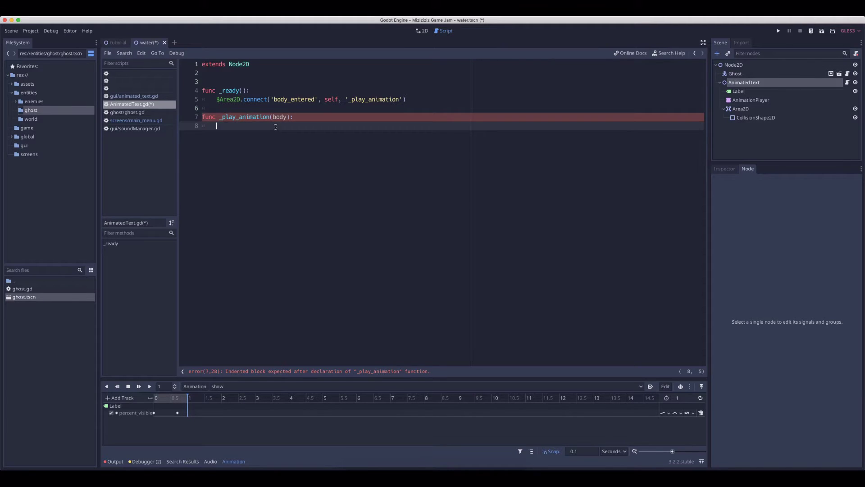
pyautogui.write("print('show text')")
# Run the scene to confirm 'show text' prints at the trigger, then select the print line
pyautogui.press('super+r')
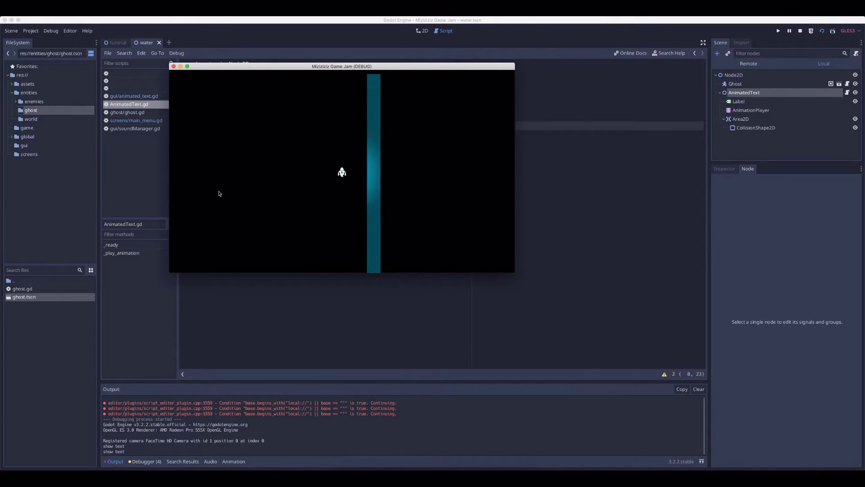
pyautogui.click(174, 67)
pyautogui.moveTo(286, 124); pyautogui.dragTo(216, 126)
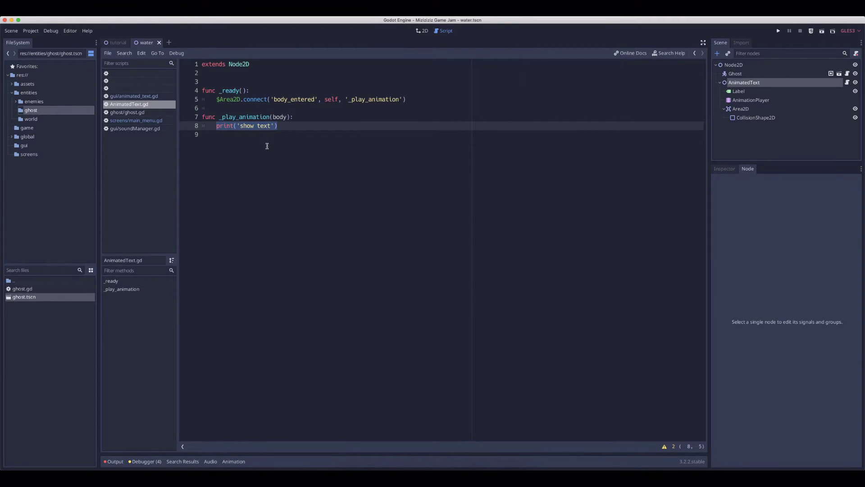
# Replace the print with $AnimationPlayer.play('show') via autocomplete, then save and run the game
pyautogui.write('$AnimationPlayer')
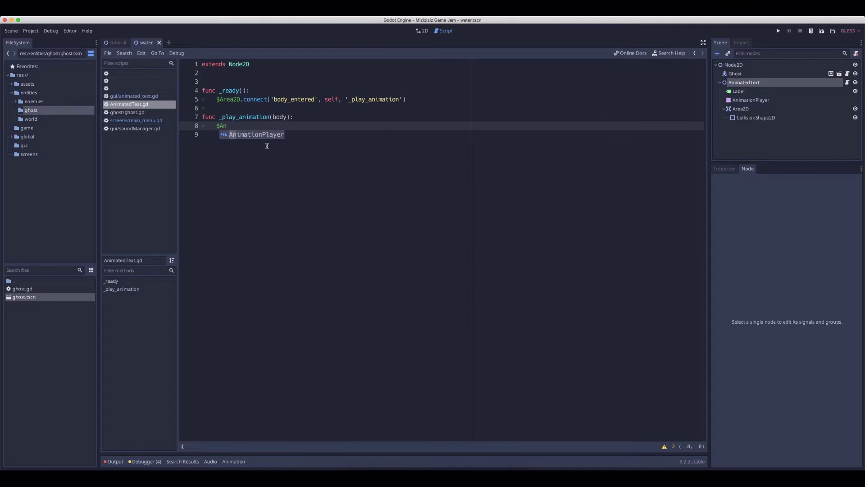
pyautogui.press('Return')
pyautogui.write('.play')
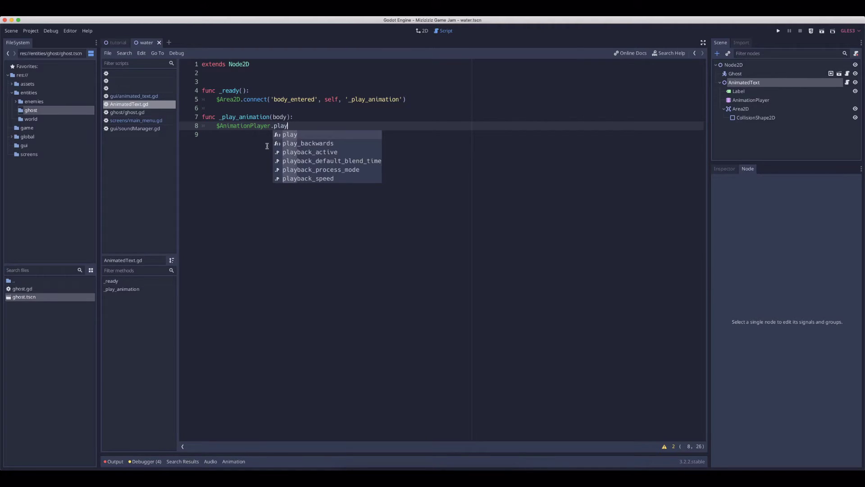
pyautogui.press('Return')
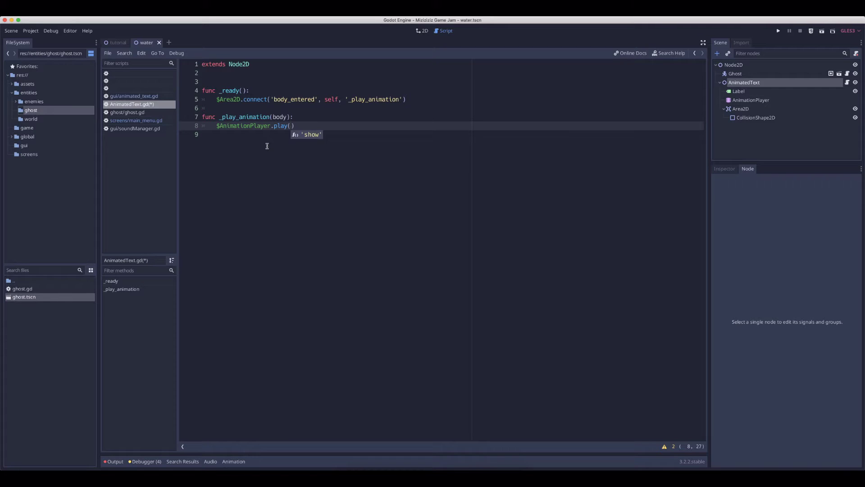
pyautogui.press('Return')
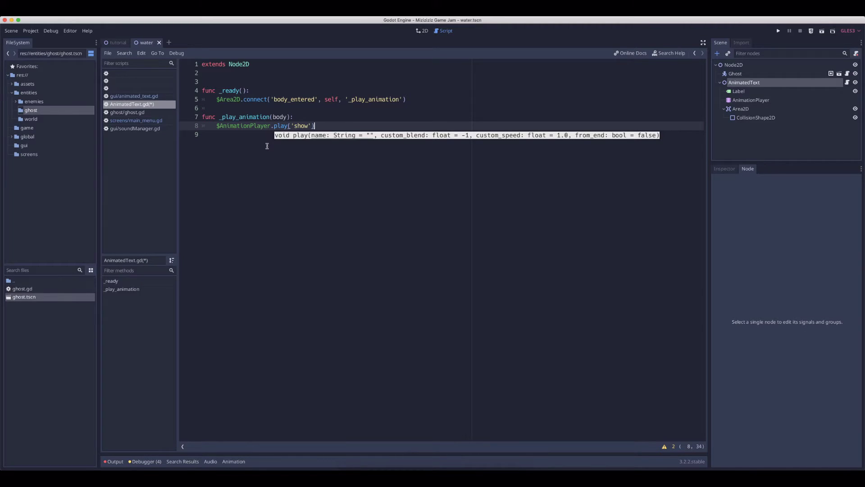
pyautogui.press('super+r')
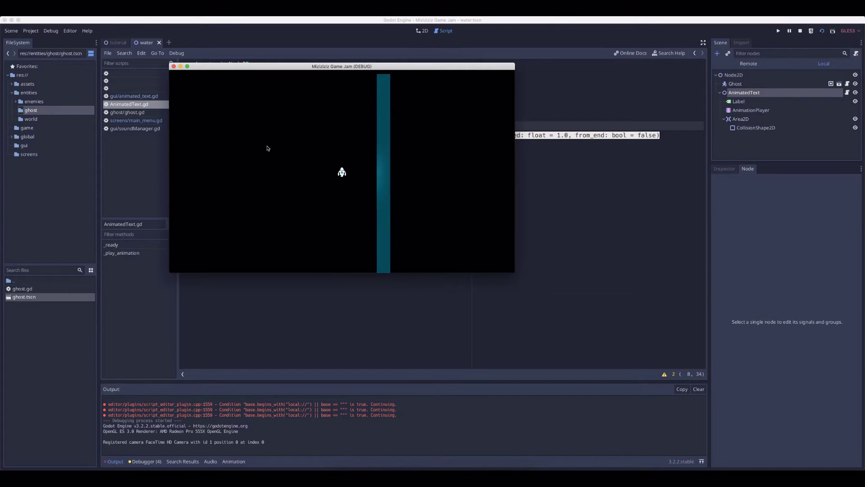
# Walk the ghost back and forth across the trigger to watch the text animate in, then close the game
pyautogui.press('Right')
pyautogui.press('Right')
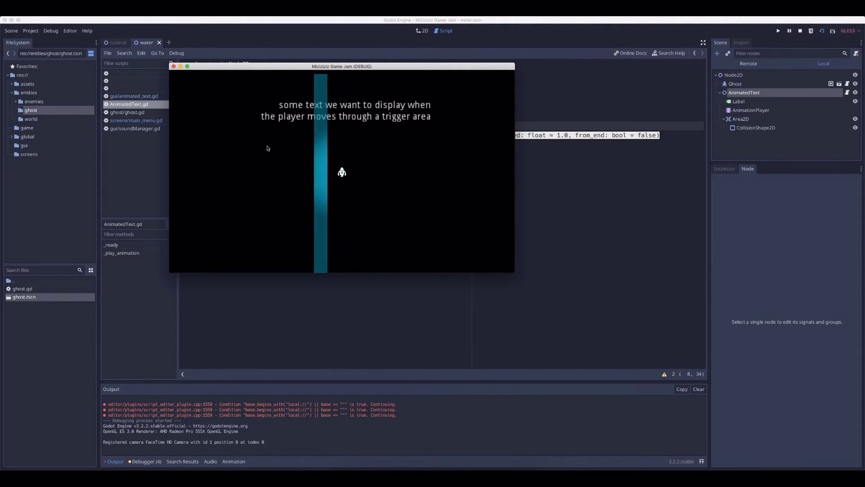
pyautogui.press('Left')
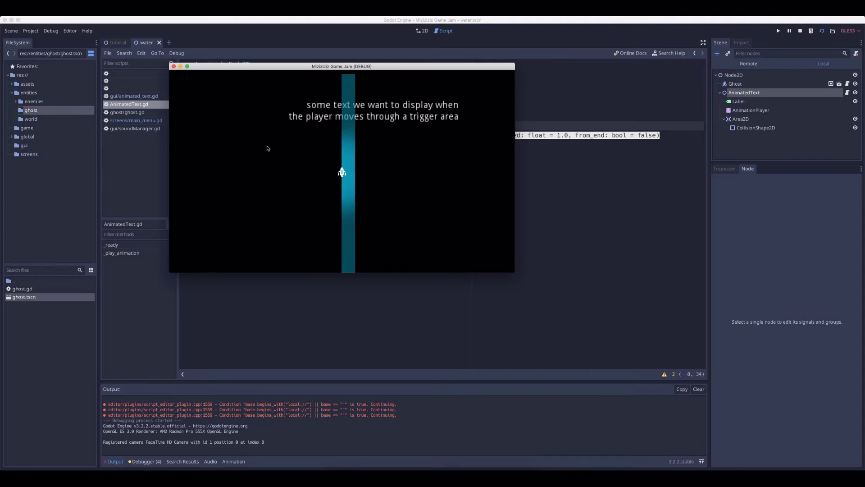
pyautogui.press('Right')
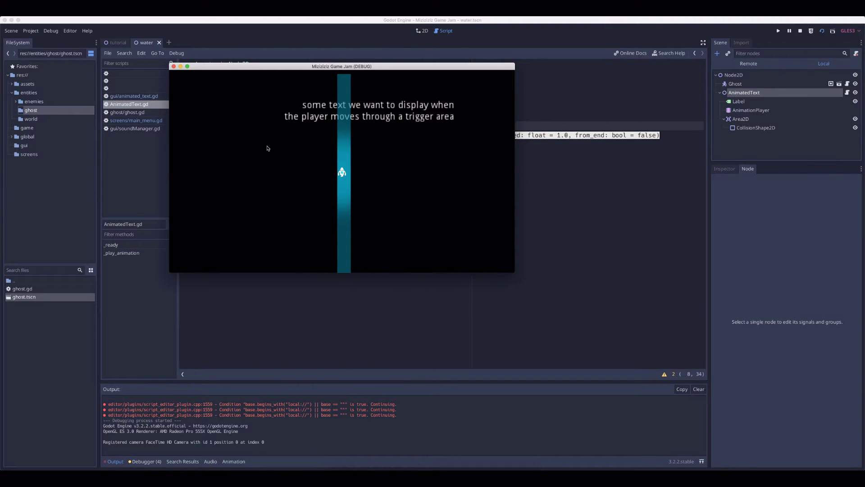
pyautogui.press('Right')
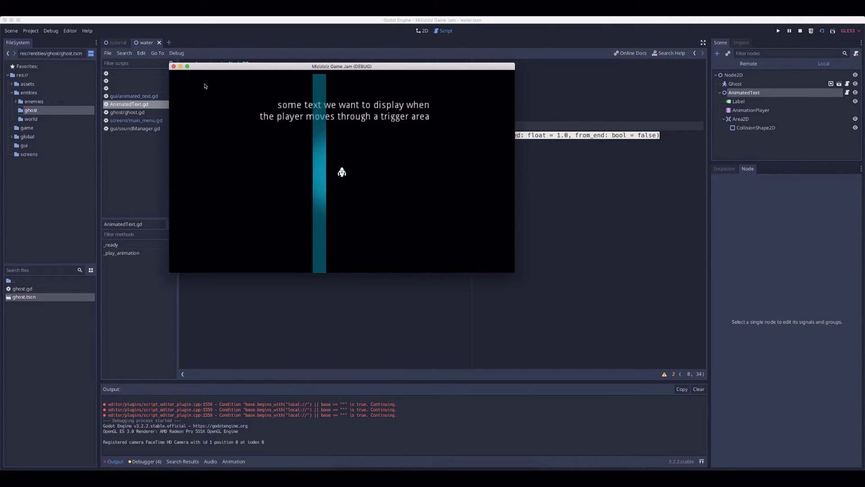
pyautogui.click(174, 66)
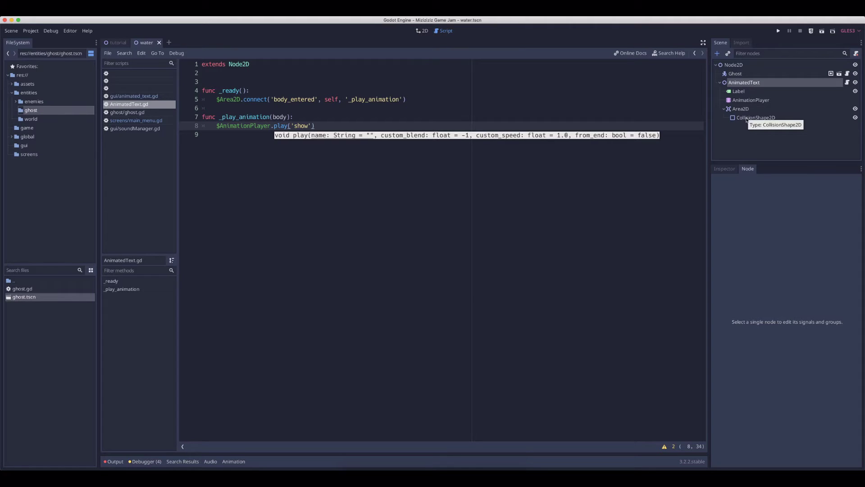
pyautogui.click(408, 99)
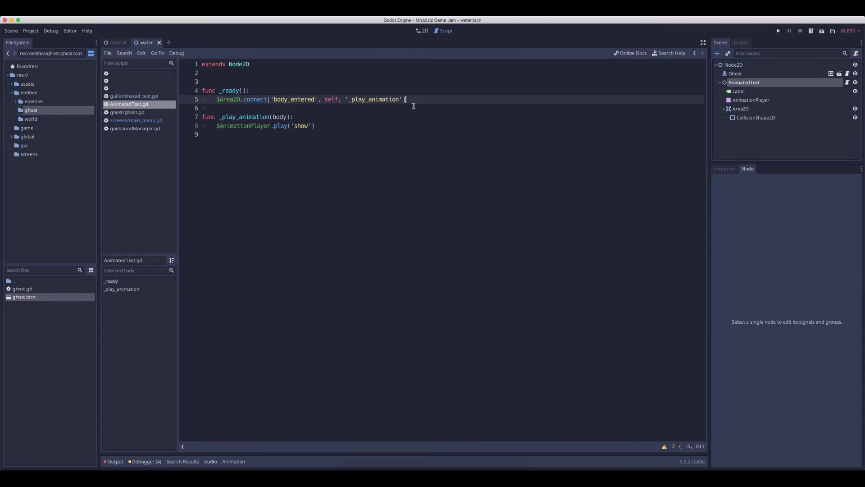
# Copy the body_entered connect line into the start of _play_animation and change it to disconnect
pyautogui.press('Down')
pyautogui.press('Down')
pyautogui.press('Down')
pyautogui.press('Up')
pyautogui.press('Up')
pyautogui.press('Up')
pyautogui.hotkey('shift', 'End')
pyautogui.hotkey('ctrl', 'c')
pyautogui.press('Down')
pyautogui.press('Down')
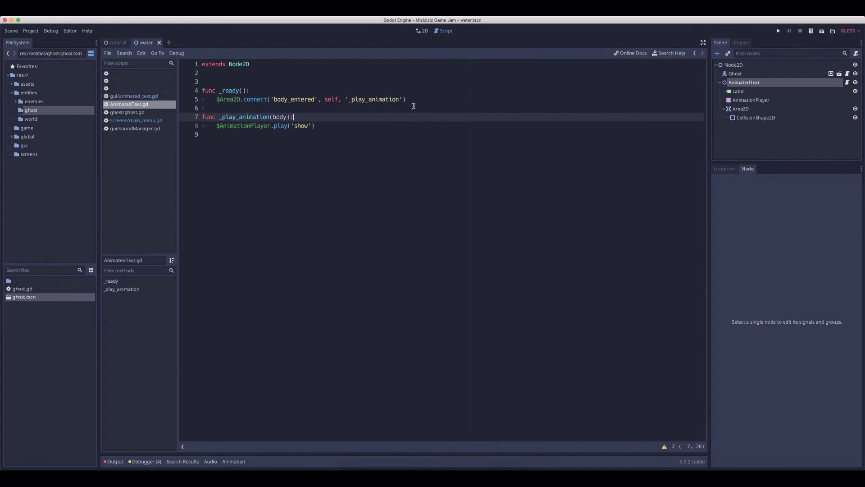
pyautogui.press('Return')
pyautogui.hotkey('ctrl', 'v')
pyautogui.press('Home')
pyautogui.write('dis')
pyautogui.press('End')
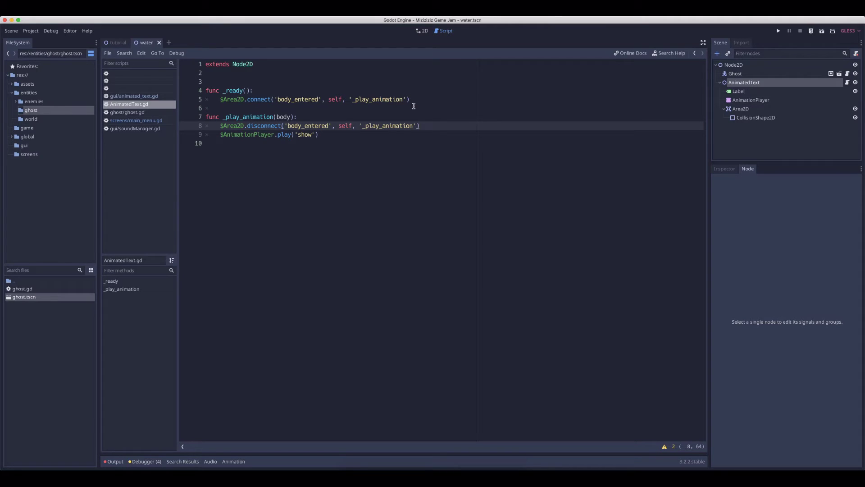
pyautogui.press('Down')
pyautogui.press('Down')
pyautogui.press('Up')
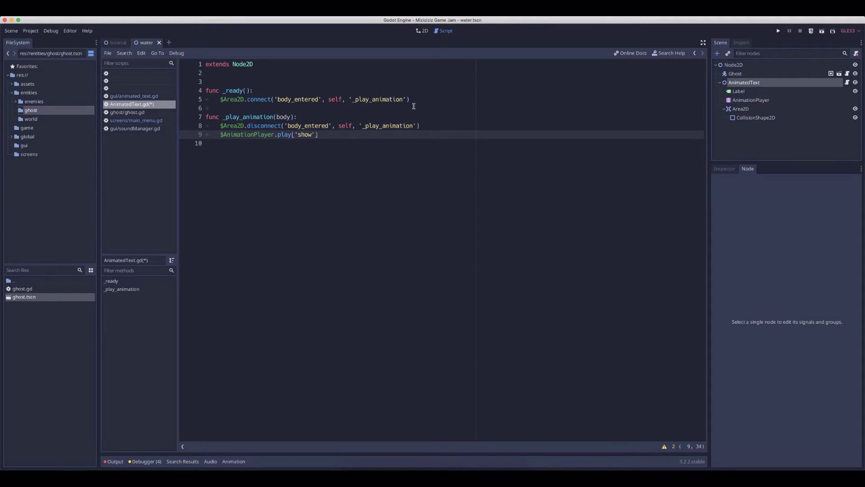
# Run the scene, cross the trigger twice to confirm the text shows once, then close the game
pyautogui.press('super+r')
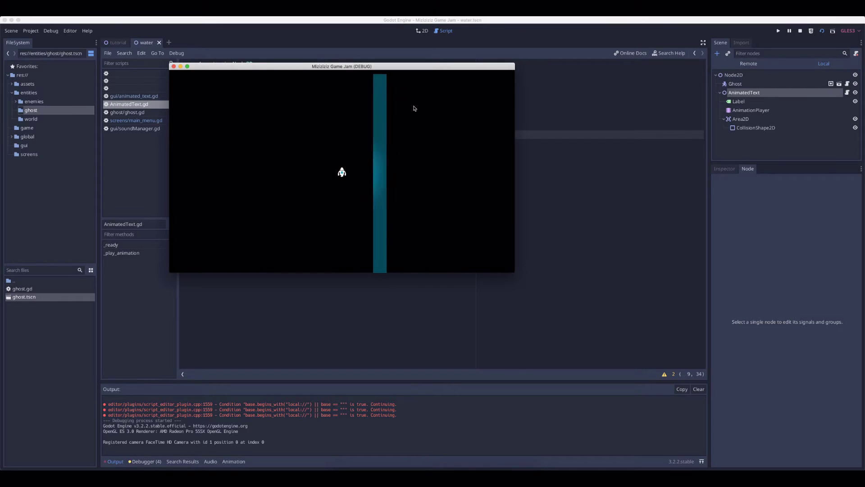
pyautogui.press('Right')
pyautogui.press('Left')
pyautogui.press('Right')
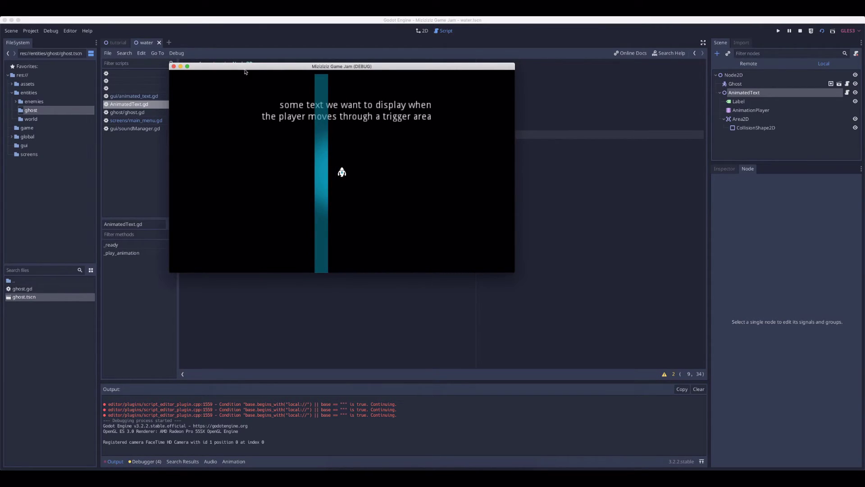
pyautogui.click(174, 67)
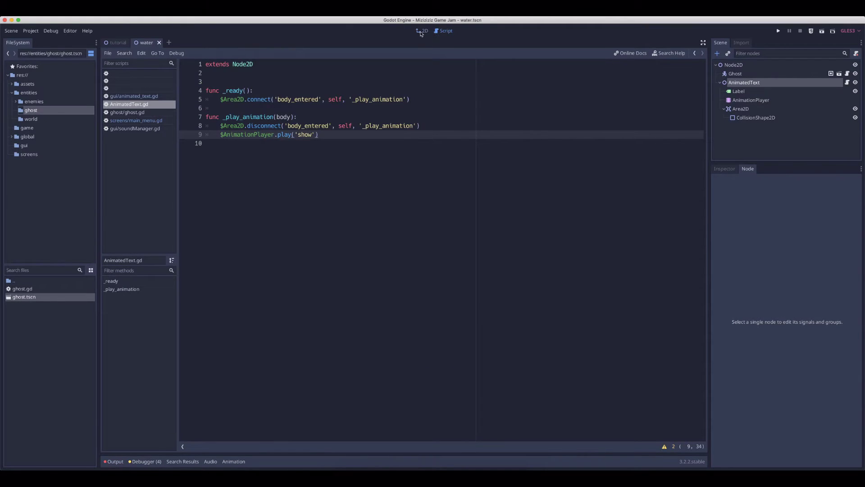
# Select the Label, trim the last letter of its text, and reset Percent Visible to 1
pyautogui.click(422, 32)
pyautogui.click(759, 92)
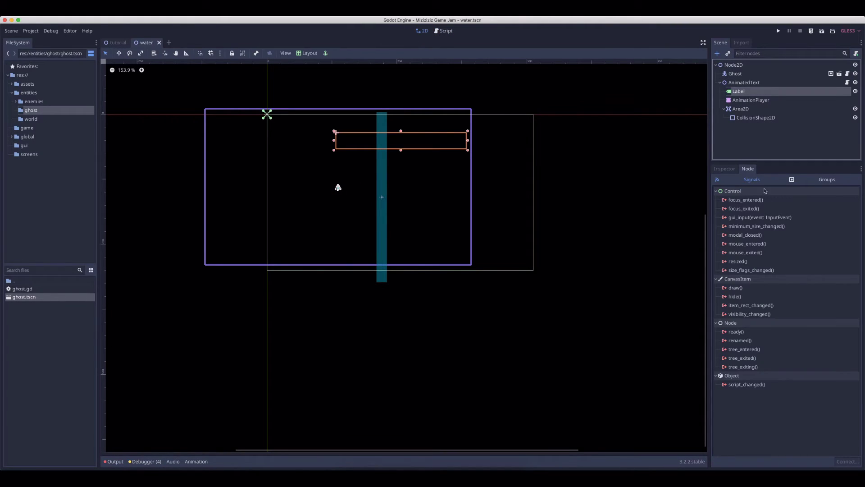
pyautogui.click(726, 169)
pyautogui.click(805, 233)
pyautogui.press('BackSpace')
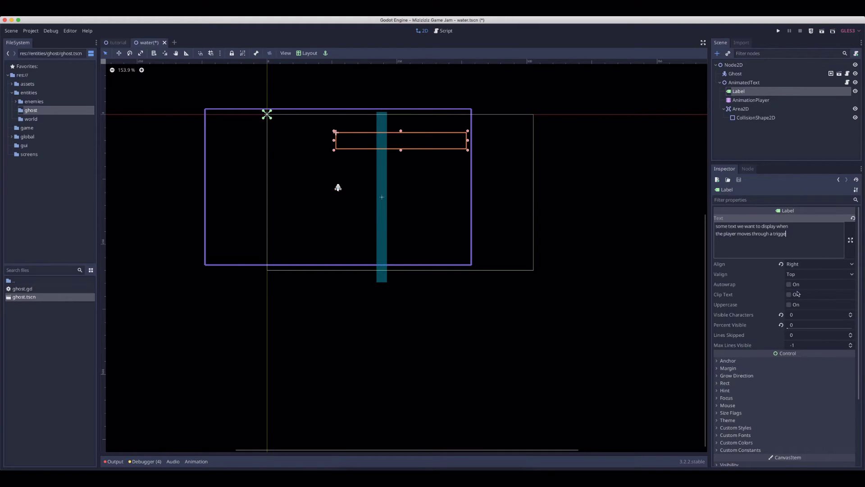
pyautogui.click(782, 325)
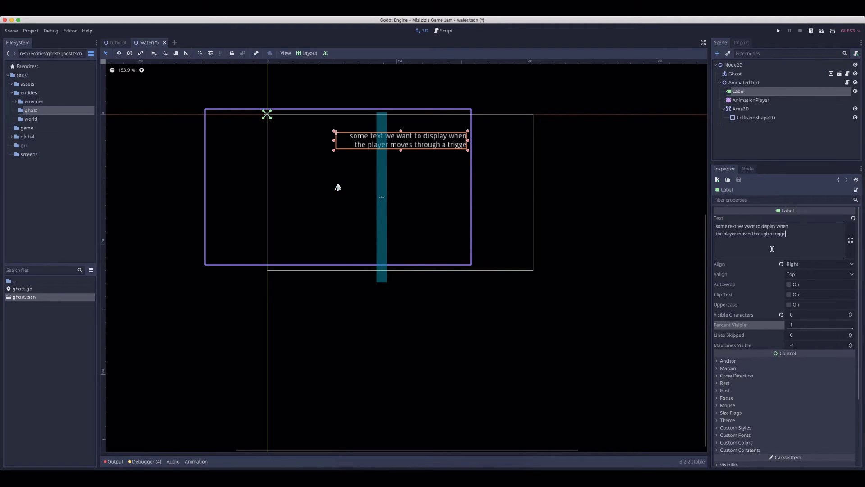
# Set the Label's Align to Left and move the label right and slightly lower
pyautogui.moveTo(786, 234); pyautogui.dragTo(716, 234)
pyautogui.click(805, 264)
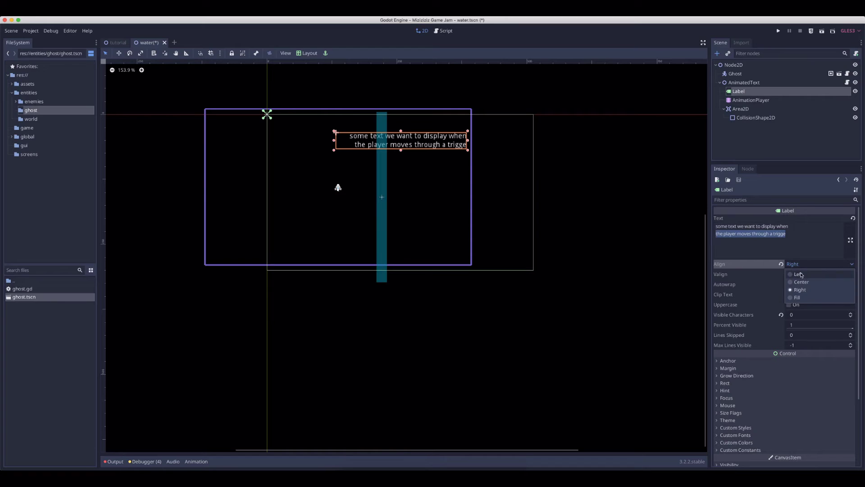
pyautogui.click(801, 275)
pyautogui.moveTo(433, 142); pyautogui.dragTo(497, 153)
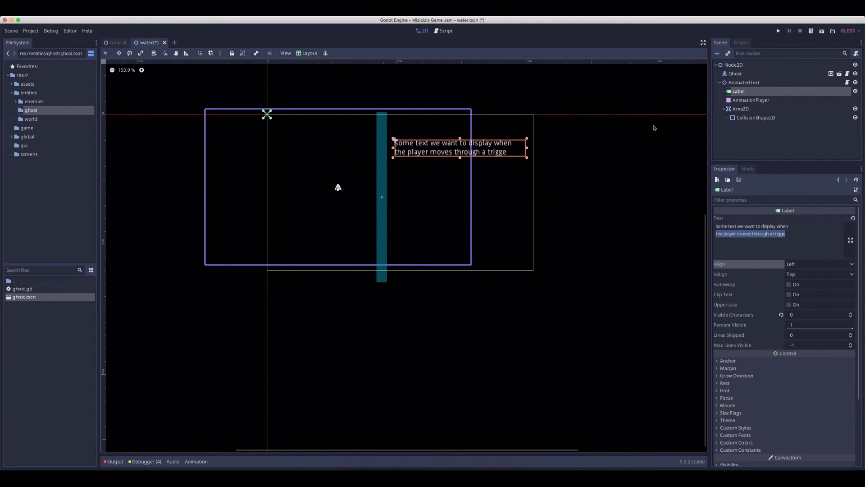
# Test-run the scene to check the left-aligned label, then reopen the AnimatedText script
pyautogui.press('super+r')
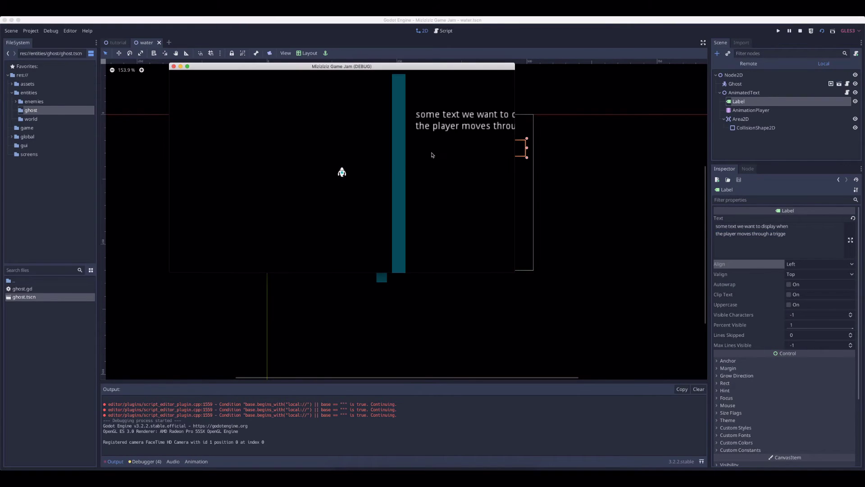
pyautogui.click(173, 67)
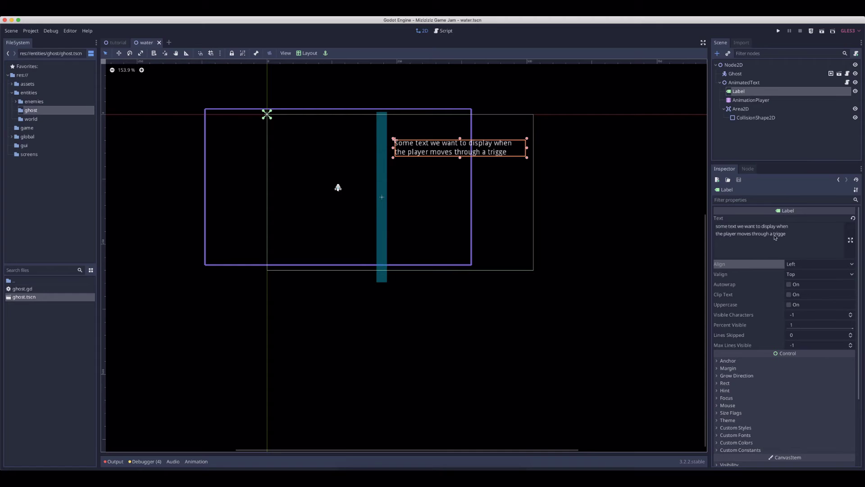
pyautogui.click(847, 82)
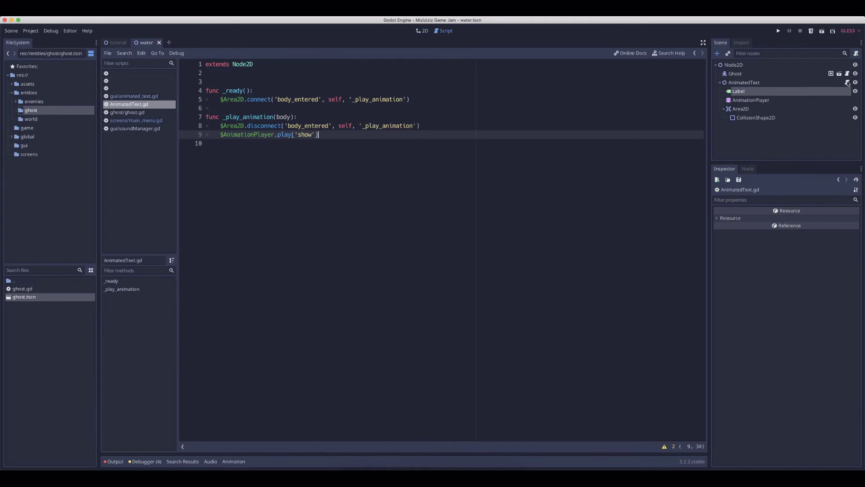
# Add $Label.percent_visible = 0 inside _ready() so the label starts hidden
pyautogui.click(265, 91)
pyautogui.press('Return')
pyautogui.write('$Label.percent_visible = 0')
# Move the Label up and left, set its Align to Center, and end its text with 'fdsjkldsfjkldfs'
pyautogui.click(422, 31)
pyautogui.moveTo(402, 171); pyautogui.dragTo(391, 139)
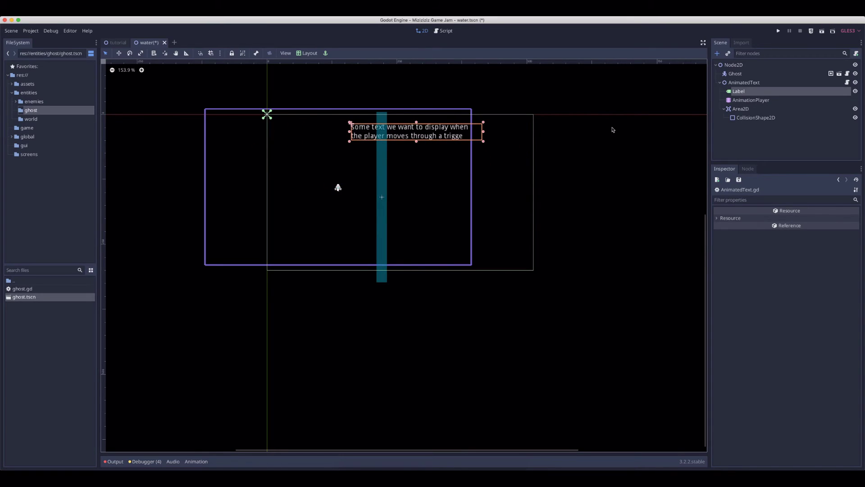
pyautogui.click(756, 93)
pyautogui.click(806, 266)
pyautogui.click(805, 280)
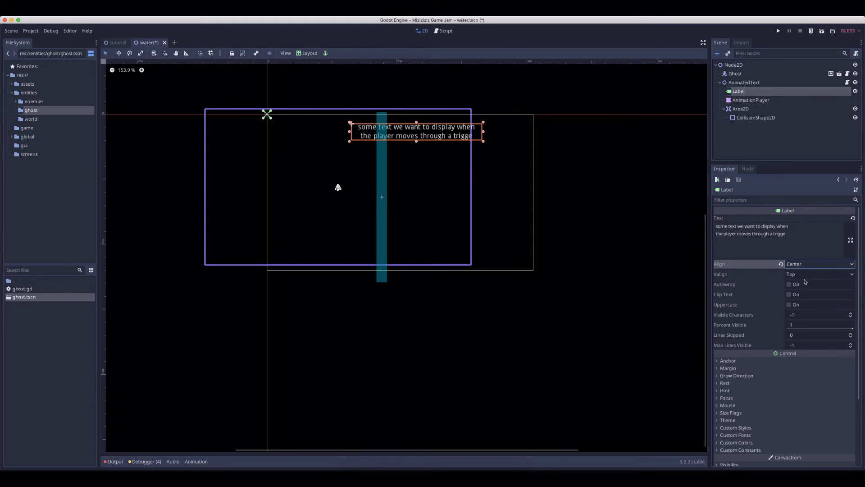
pyautogui.moveTo(786, 234); pyautogui.dragTo(772, 248)
pyautogui.press('BackSpace')
pyautogui.press('BackSpace')
pyautogui.press('BackSpace')
pyautogui.write('fdsjkldsfjkldfs')
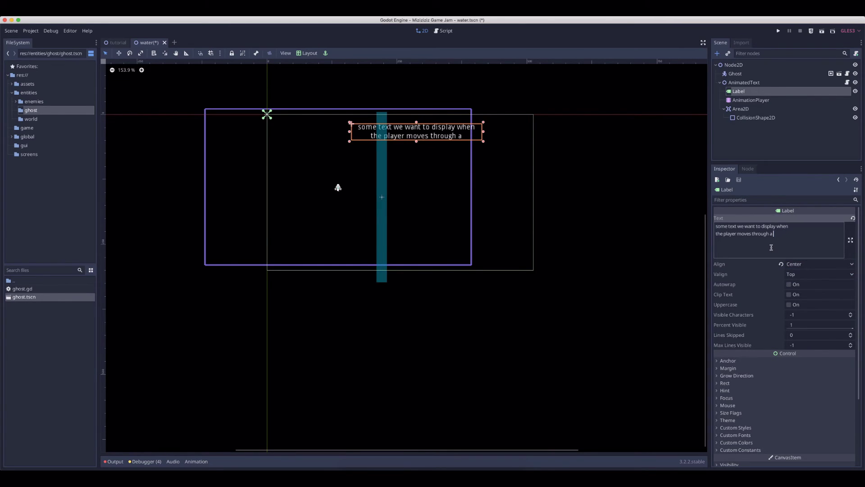
# Run the game and steer the ghost across the trigger to see the centred label appear
pyautogui.press('super+r')
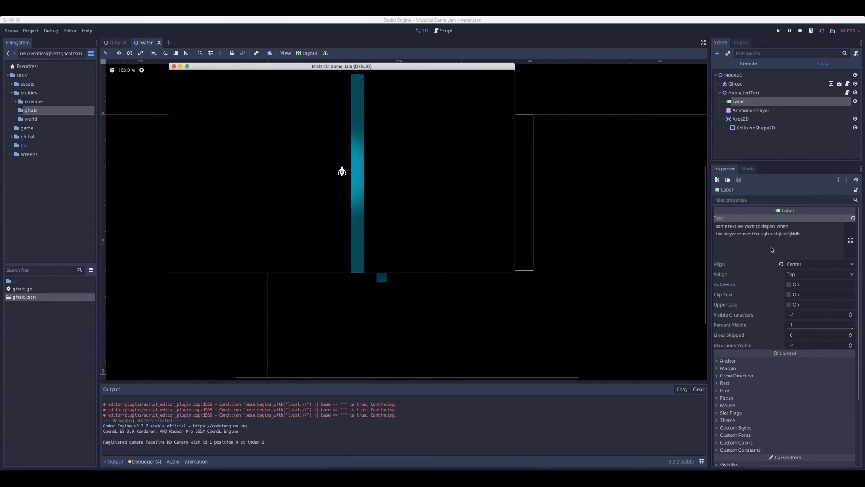
pyautogui.press('Left')
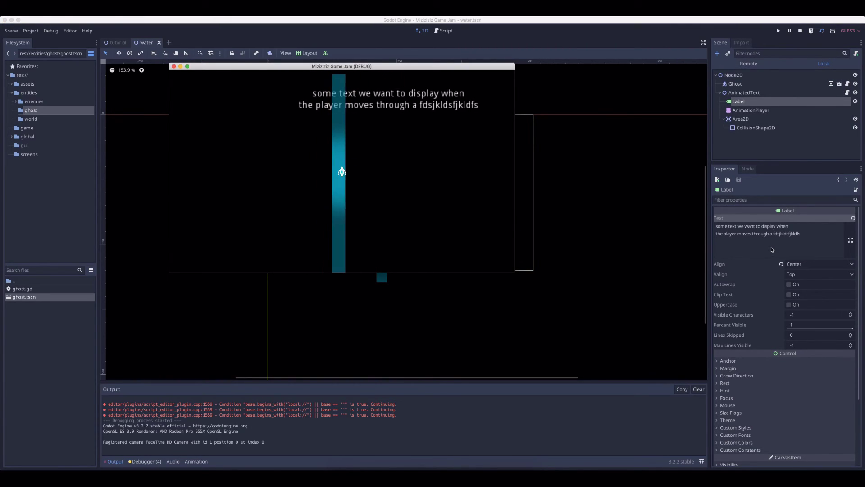
pyautogui.press('Right')
pyautogui.press('Left')
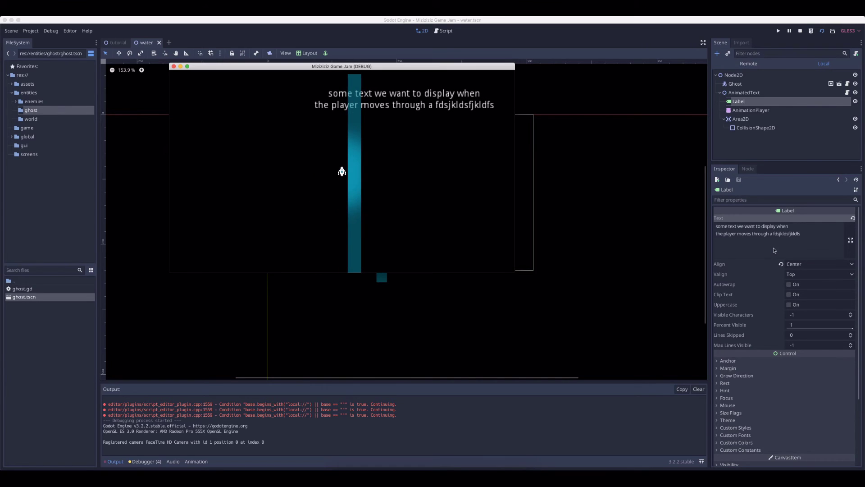
pyautogui.click(173, 67)
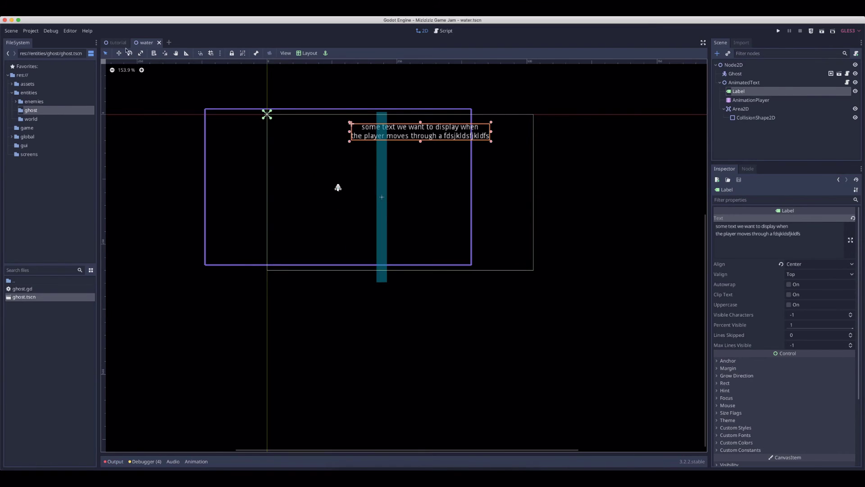
pyautogui.click(117, 43)
# Inspect the tutorial level's guards trigger collision shape, then run the game
pyautogui.scroll(5, 290, 157)
pyautogui.hscroll(3, 290, 157)
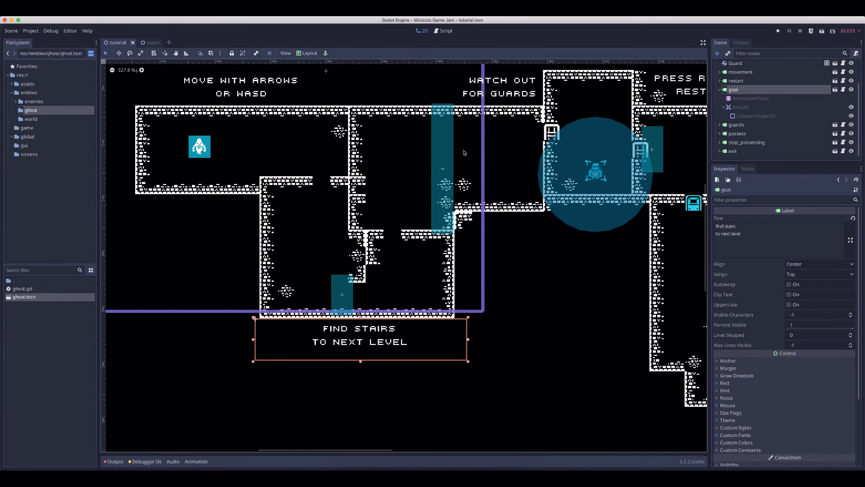
pyautogui.scroll(5, 339, 271)
pyautogui.hscroll(6, 340, 271)
pyautogui.click(339, 231)
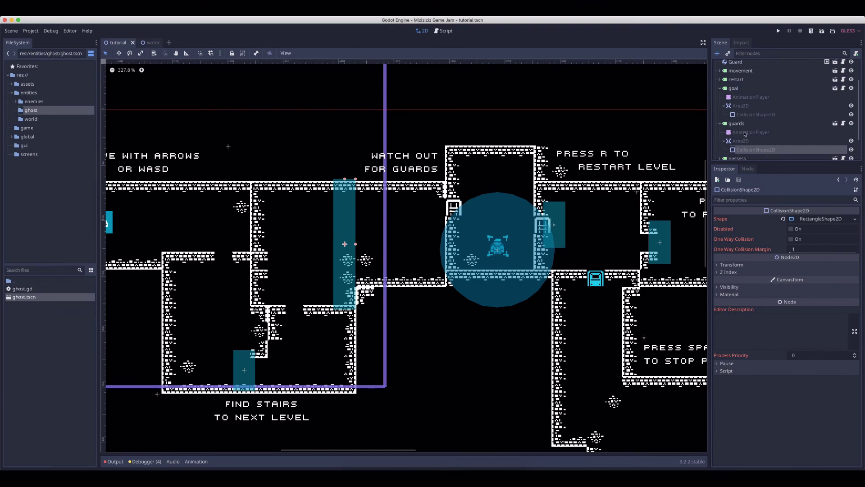
pyautogui.scroll(-3, 657, 189)
pyautogui.hscroll(5, 656, 189)
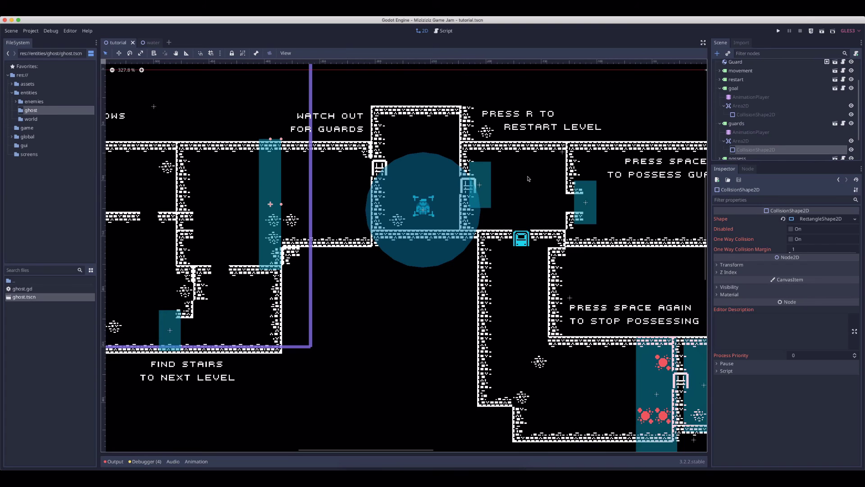
pyautogui.hscroll(3, 536, 184)
pyautogui.hscroll(3, 545, 190)
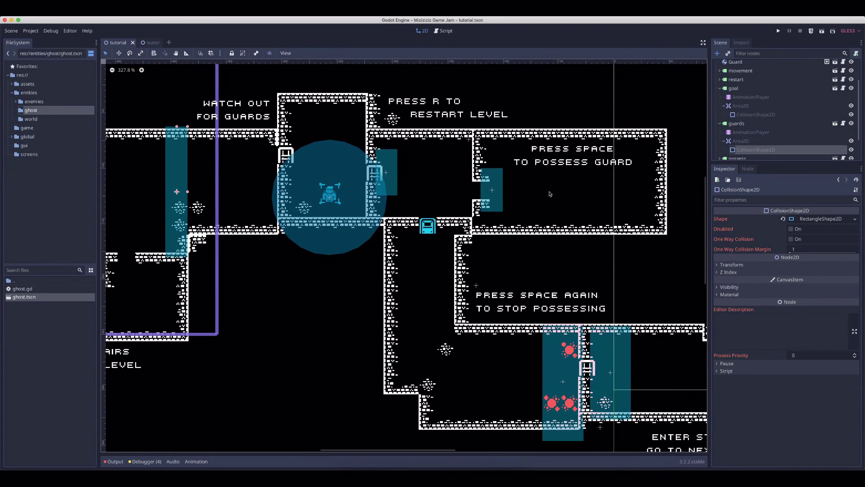
pyautogui.hscroll(-5, 472, 184)
pyautogui.press('super+b')
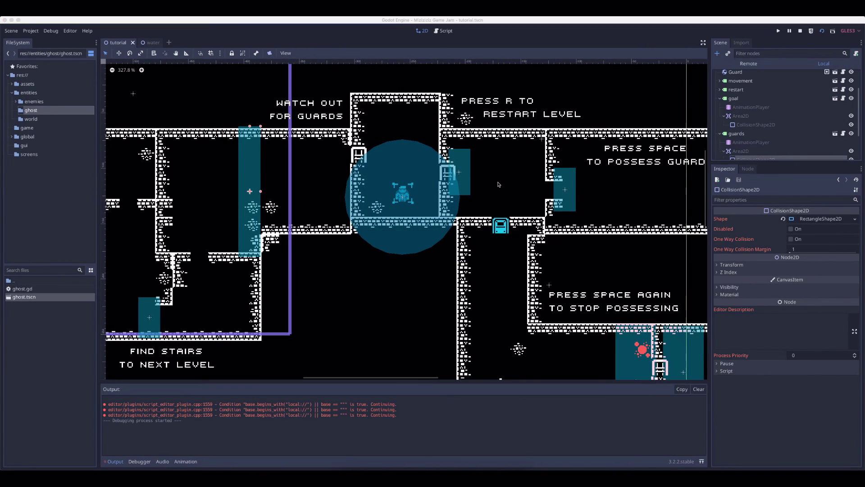
# Move the ghost through the tutorial level until 'Press space to possess guard' appears, then close the game
pyautogui.press('Down')
pyautogui.press('Right')
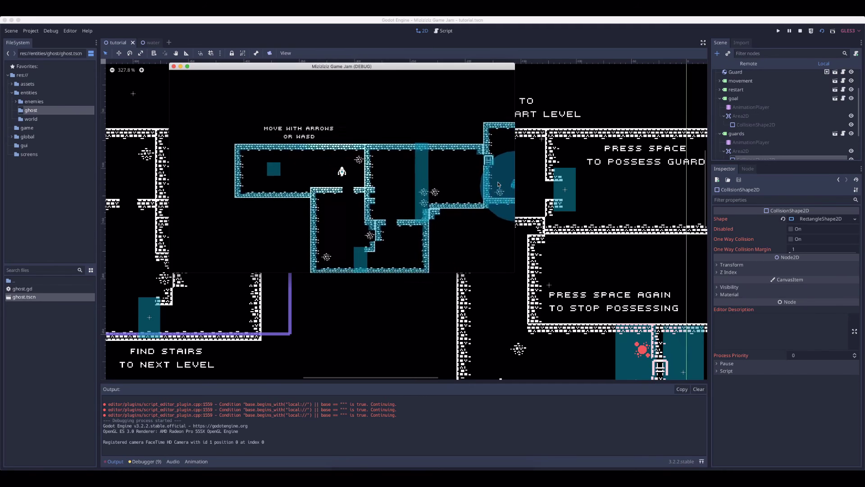
pyautogui.press('Down')
pyautogui.press('Right')
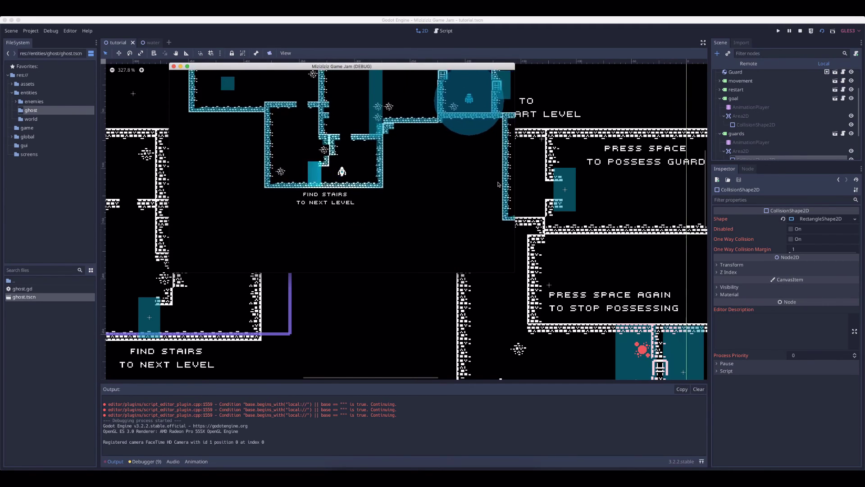
pyautogui.press('Up')
pyautogui.press('Up')
pyautogui.press('Right')
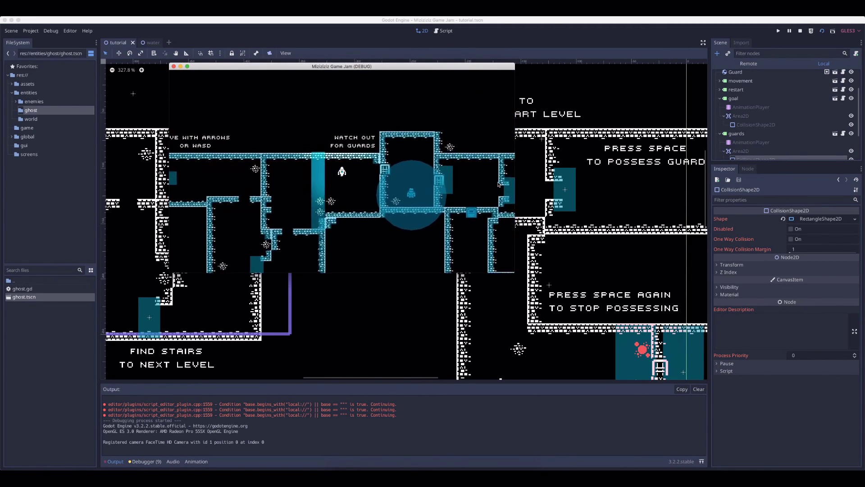
pyautogui.press('Right')
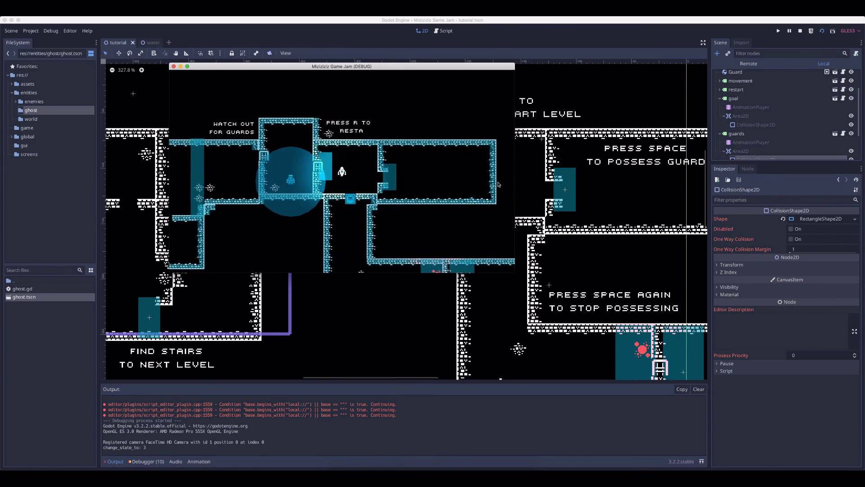
pyautogui.press('Right')
pyautogui.press('Left')
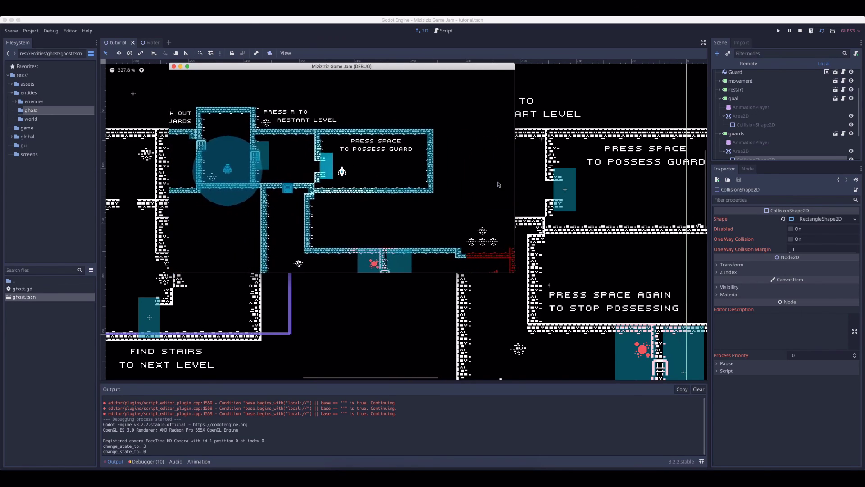
pyautogui.press('Right')
pyautogui.press('Left')
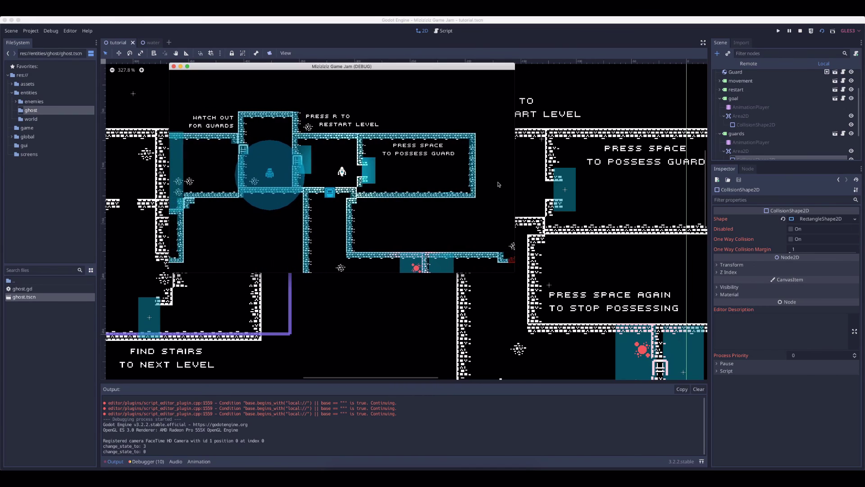
pyautogui.click(173, 66)
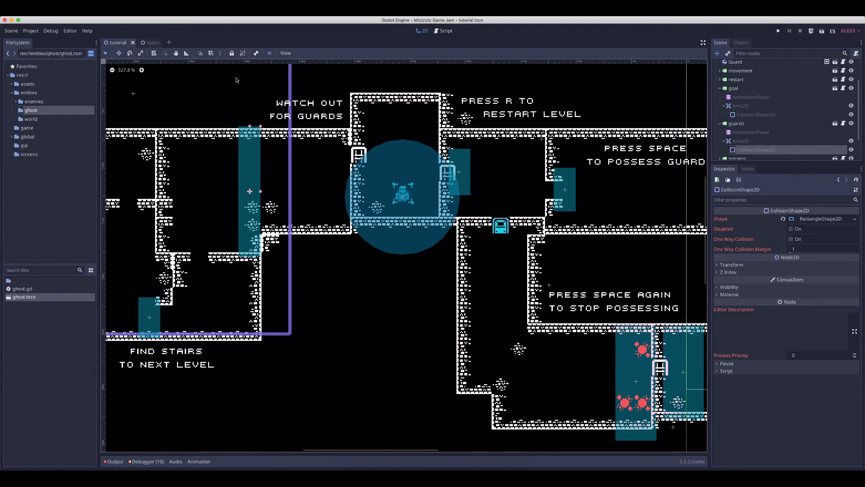